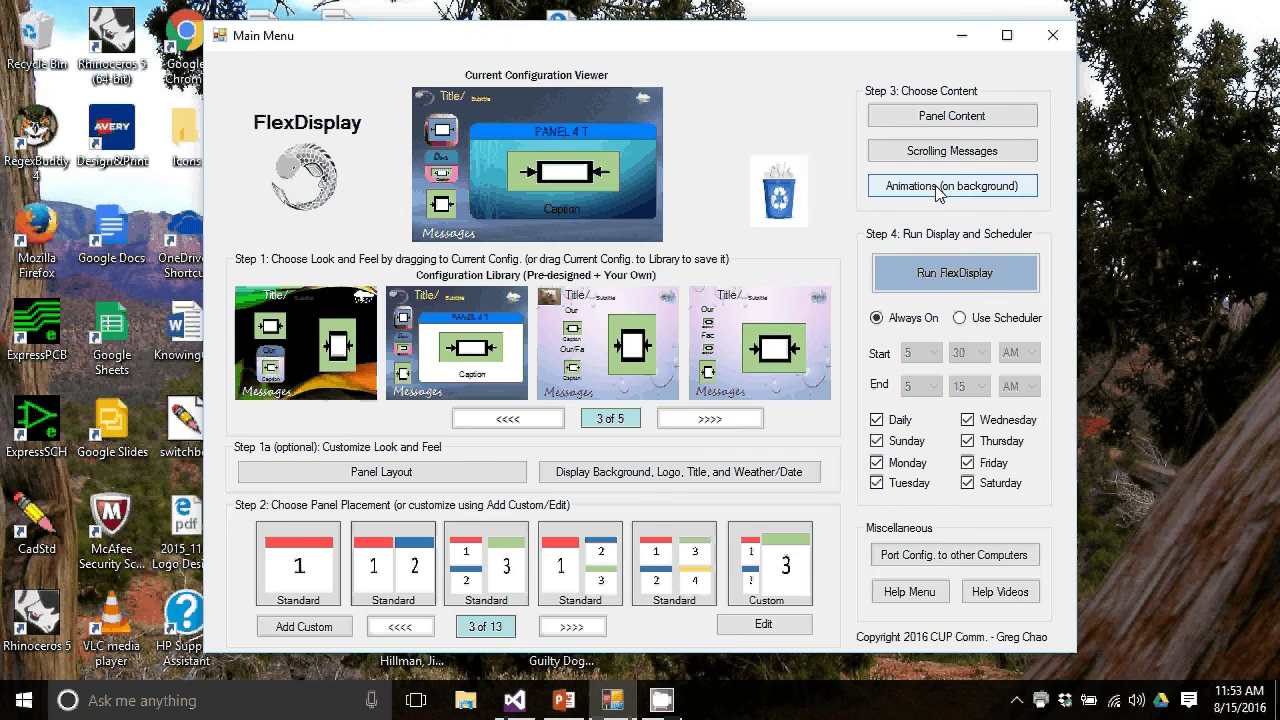
Open the background animations configuration and browse YouTube for a new animation source
left_click(938, 193)
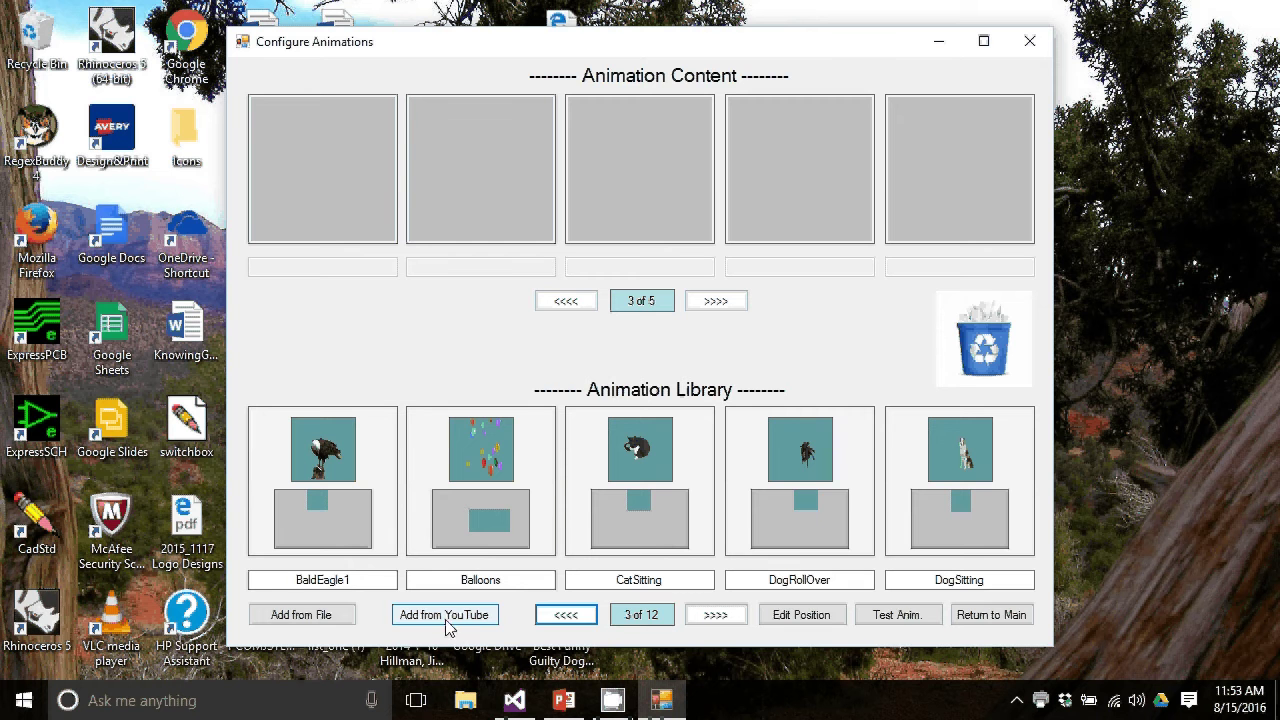
left_click(450, 624)
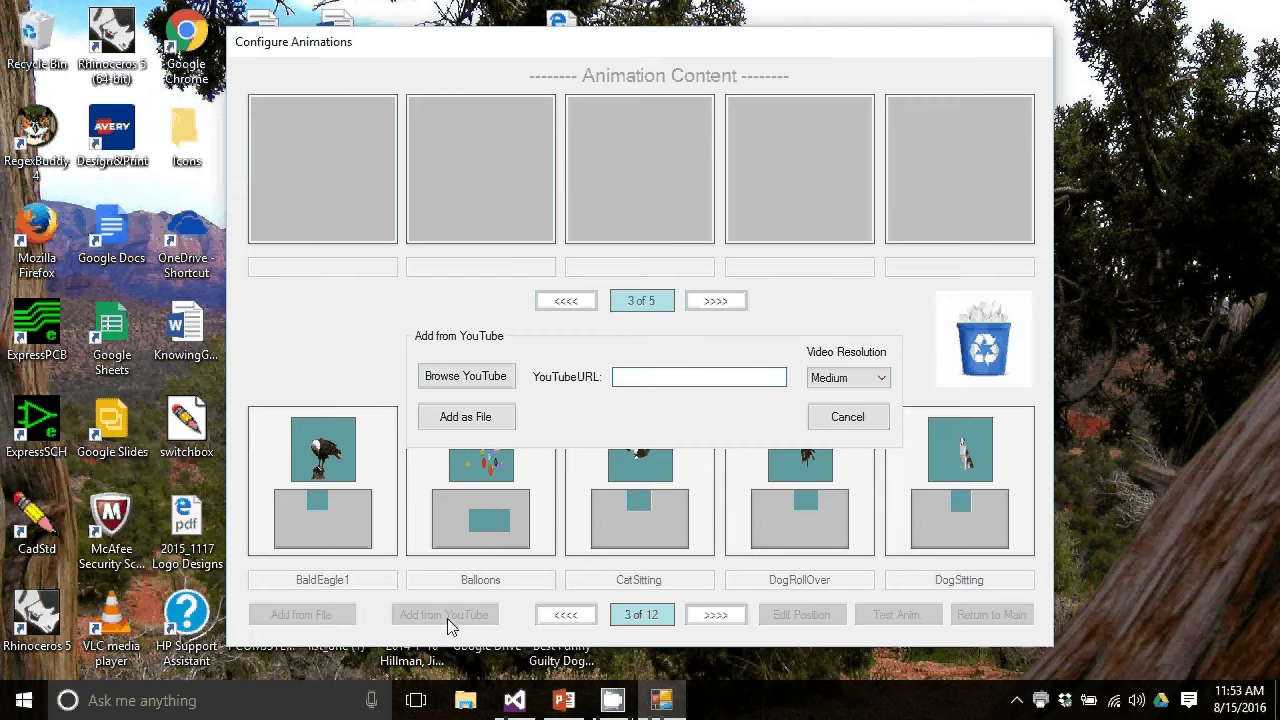
left_click(467, 377)
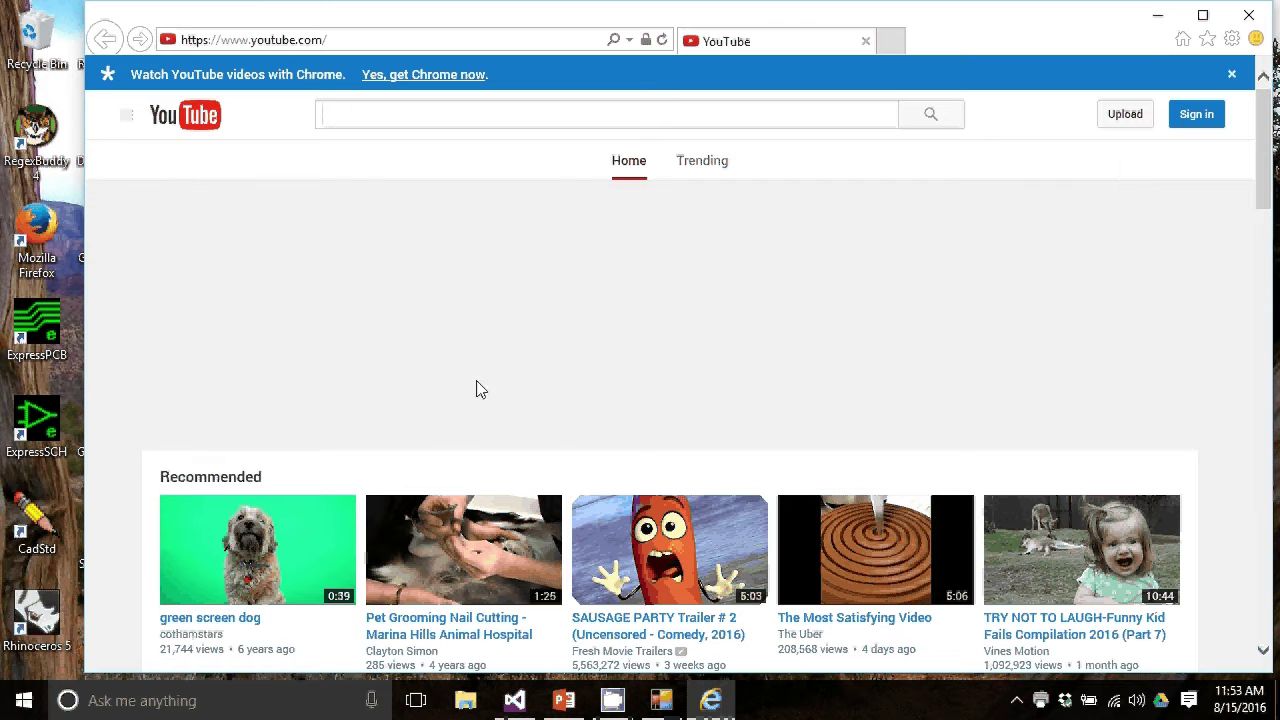
Search YouTube for "green screen dog"
left_click(358, 117)
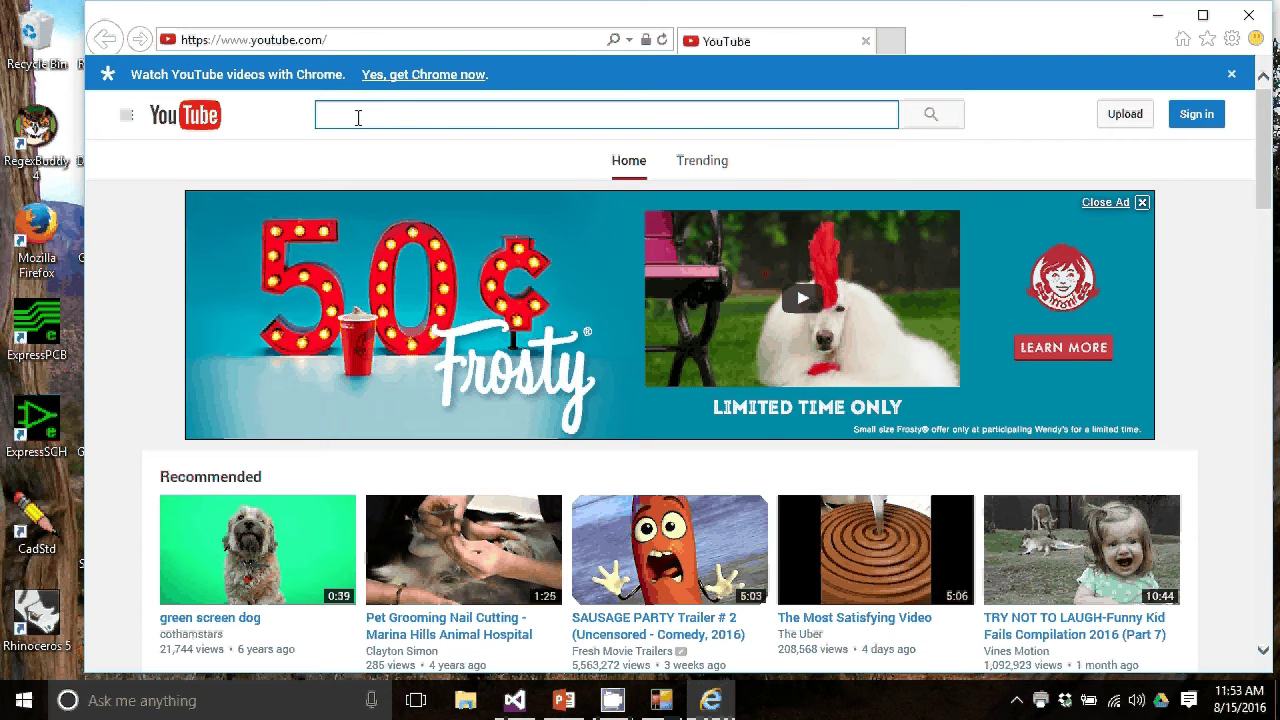
type("gree")
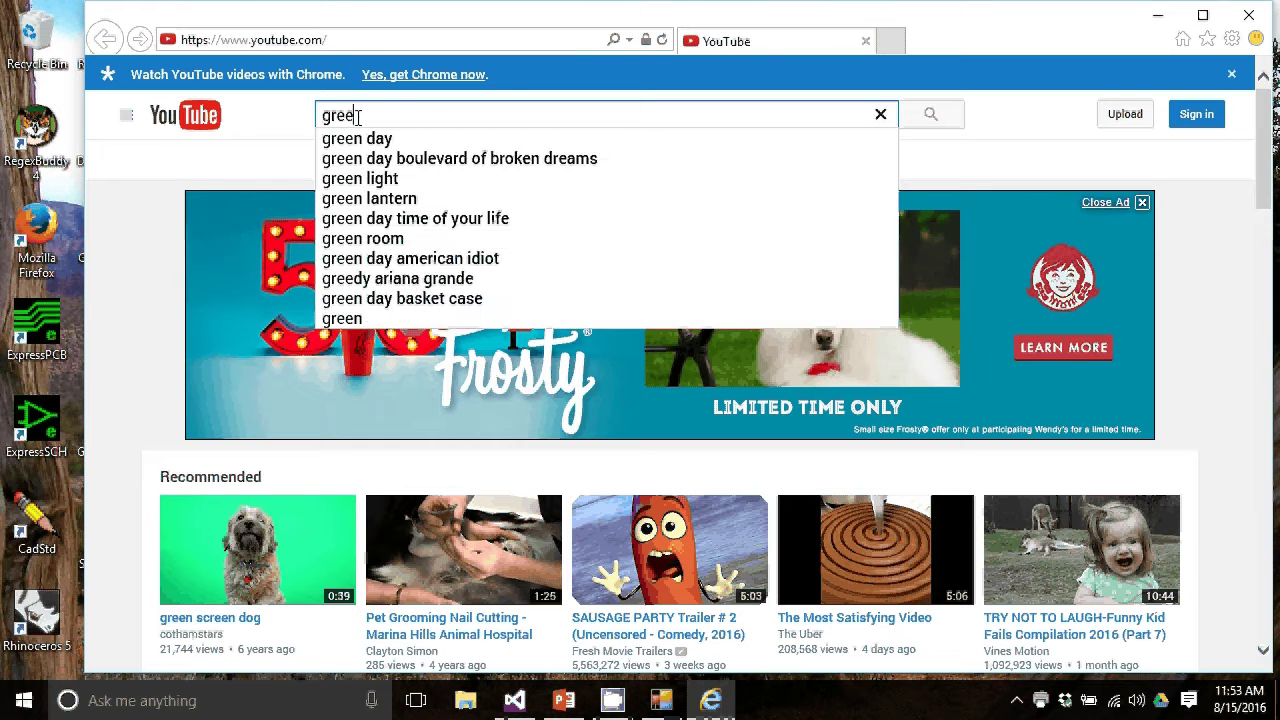
type("n screen do")
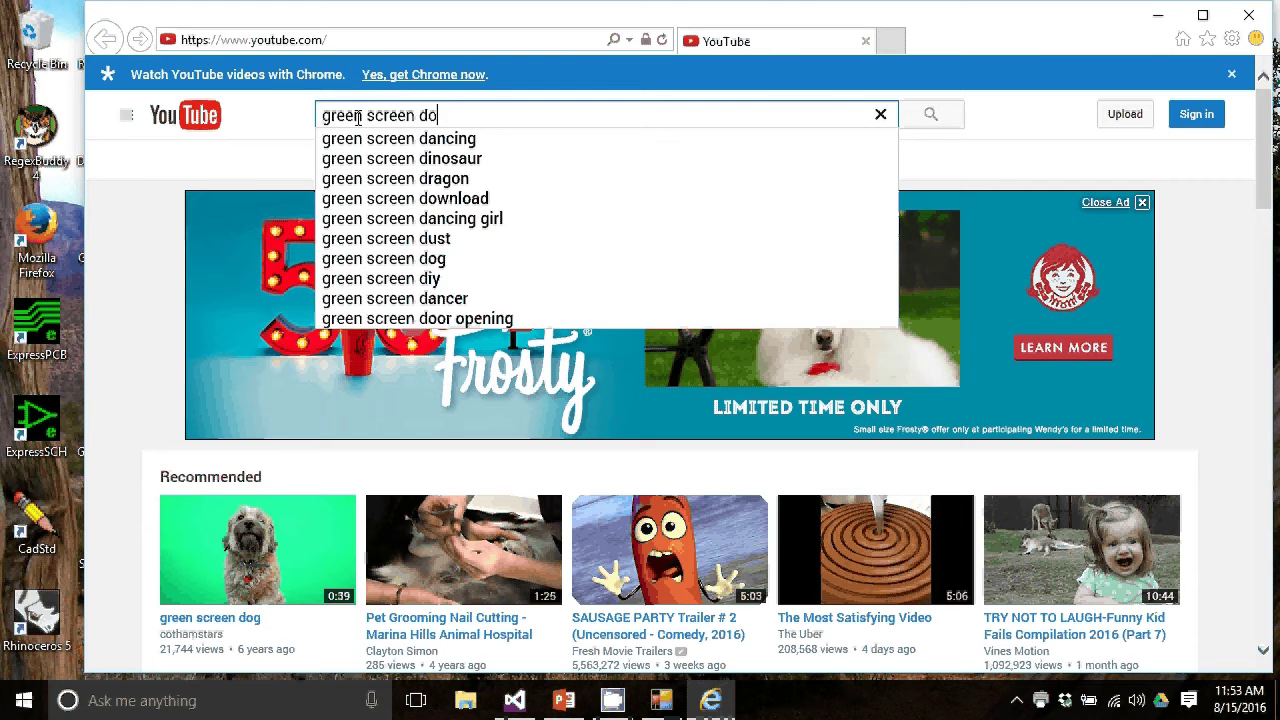
type("g")
left_click(932, 116)
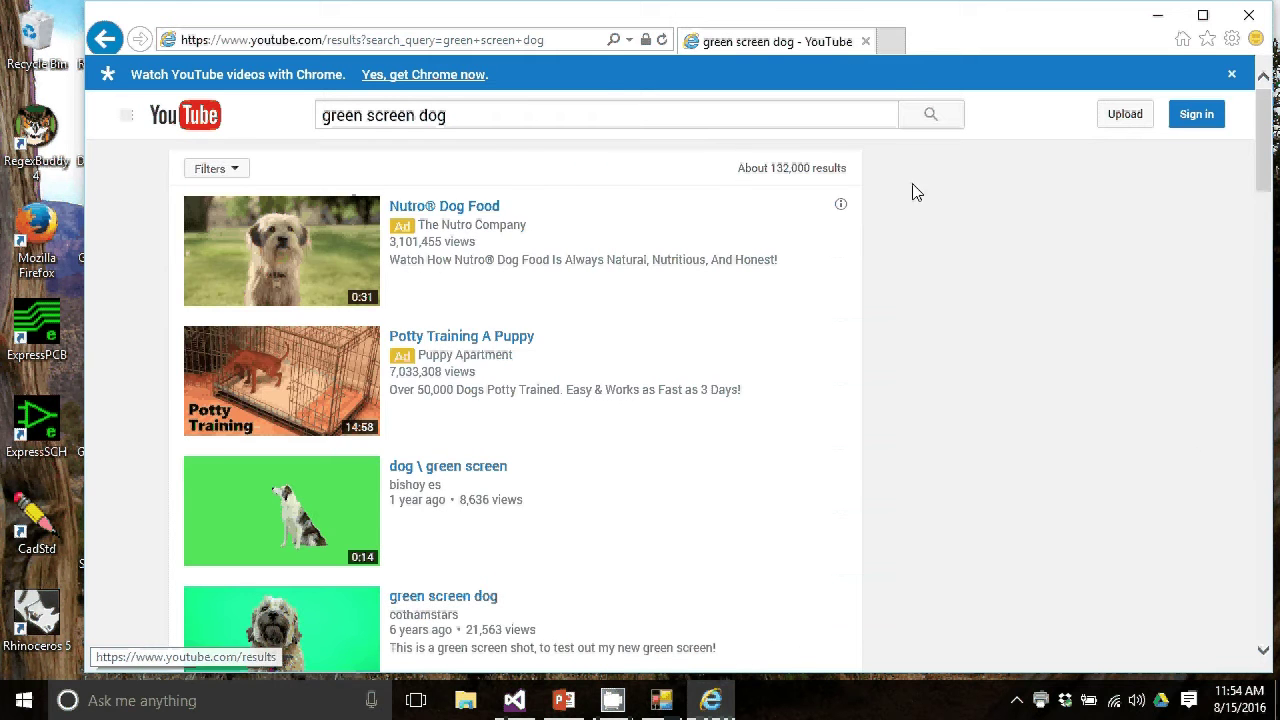
Open the 0:39 "green screen dog" video by cothamstars from the search results
scroll(883, 237, "down", 3)
scroll(885, 237, "down", 2)
scroll(885, 237, "up", 2)
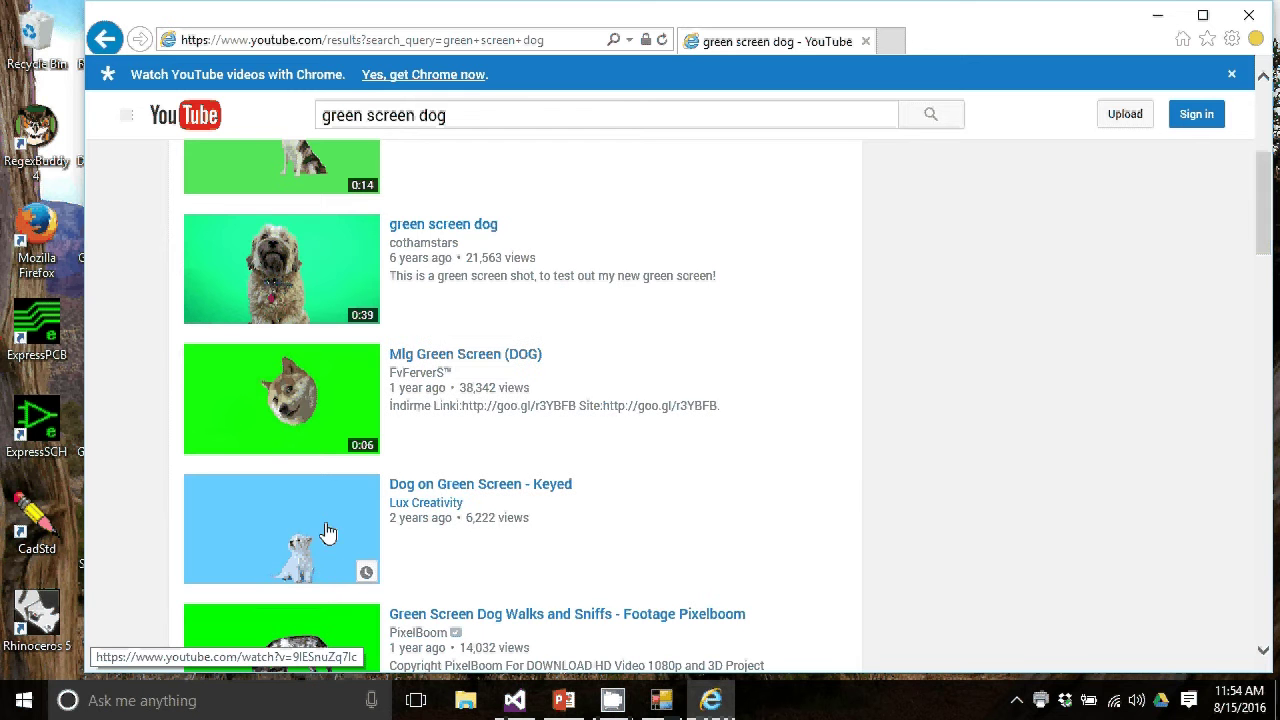
left_click(287, 262)
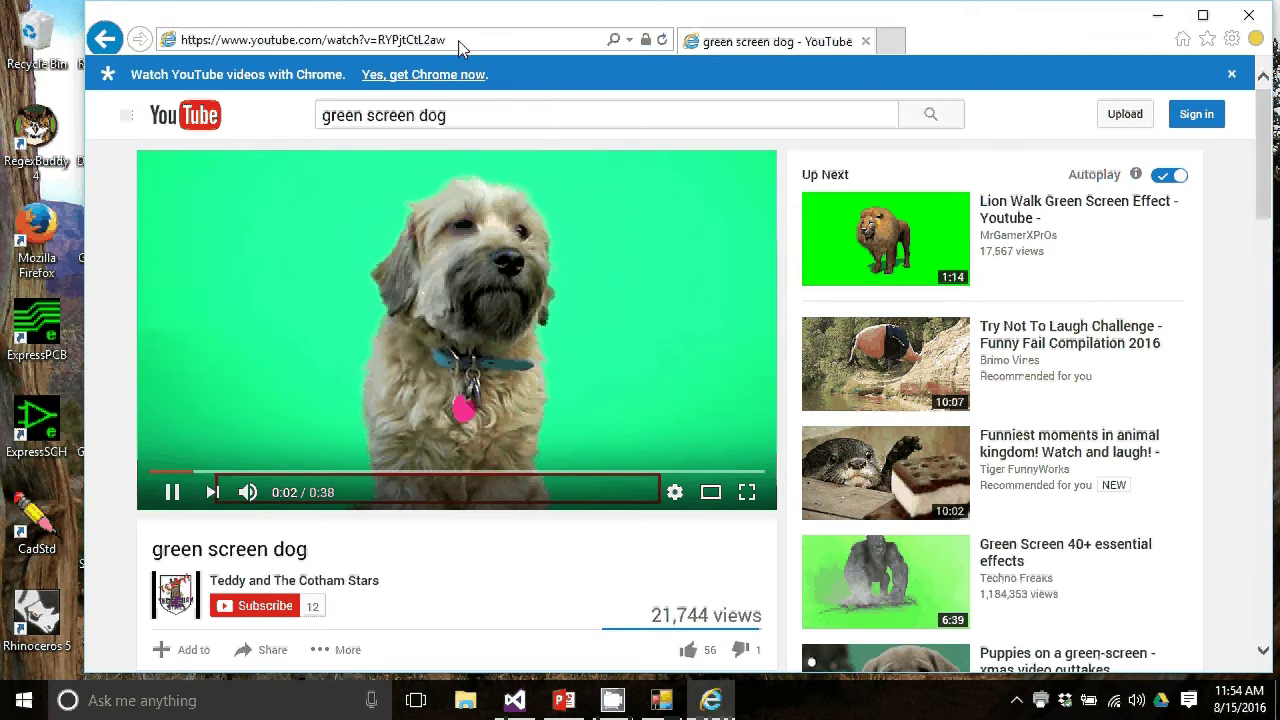
Copy the web address of the dog video and close the browser
left_click(424, 40)
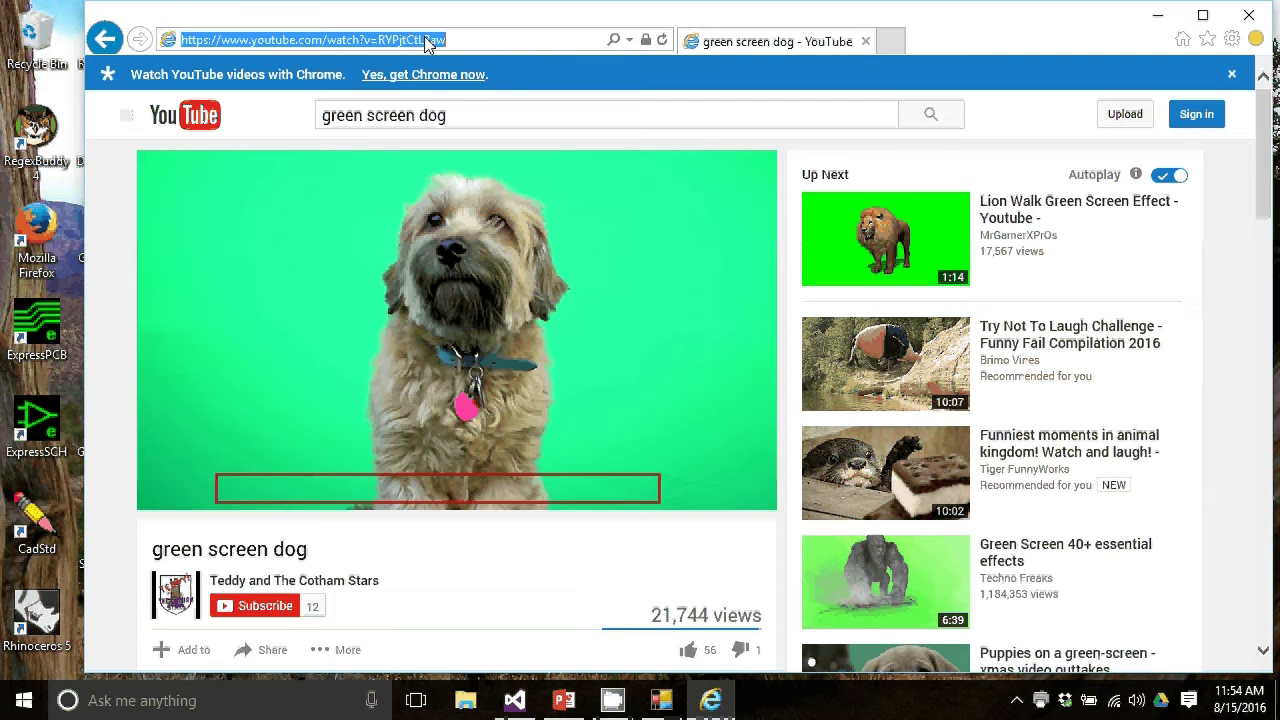
right_click(424, 40)
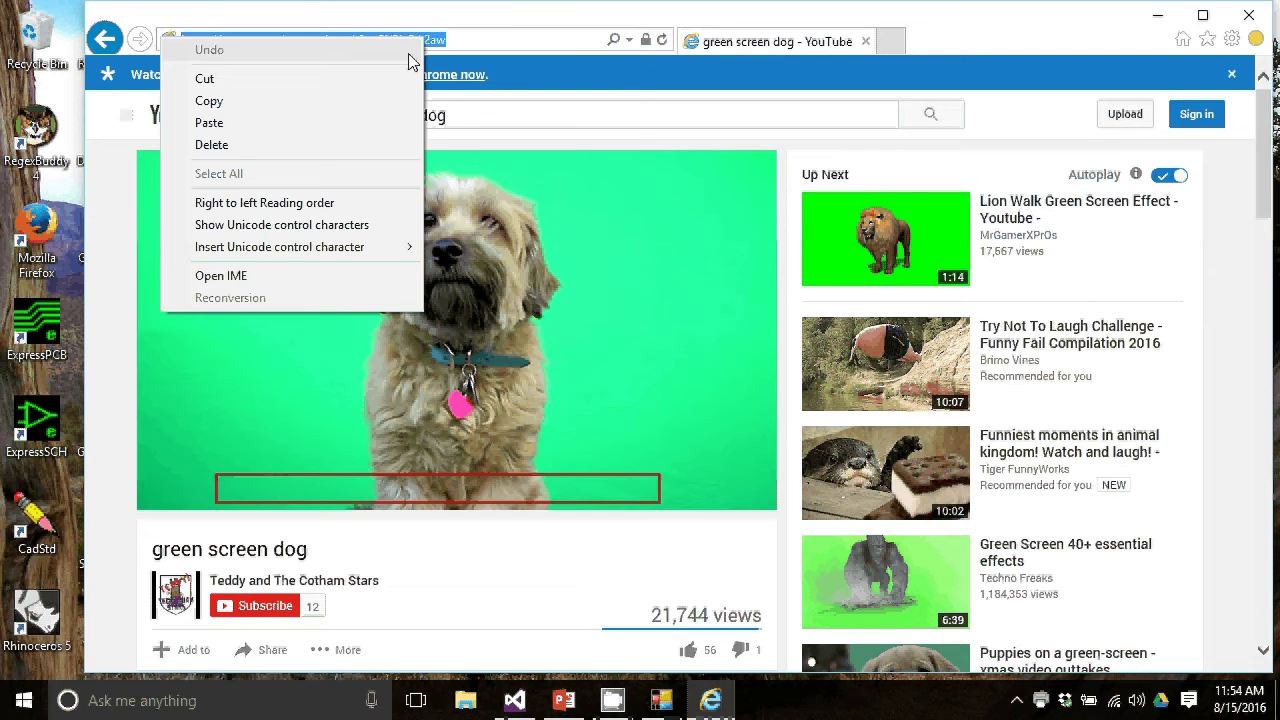
left_click(318, 104)
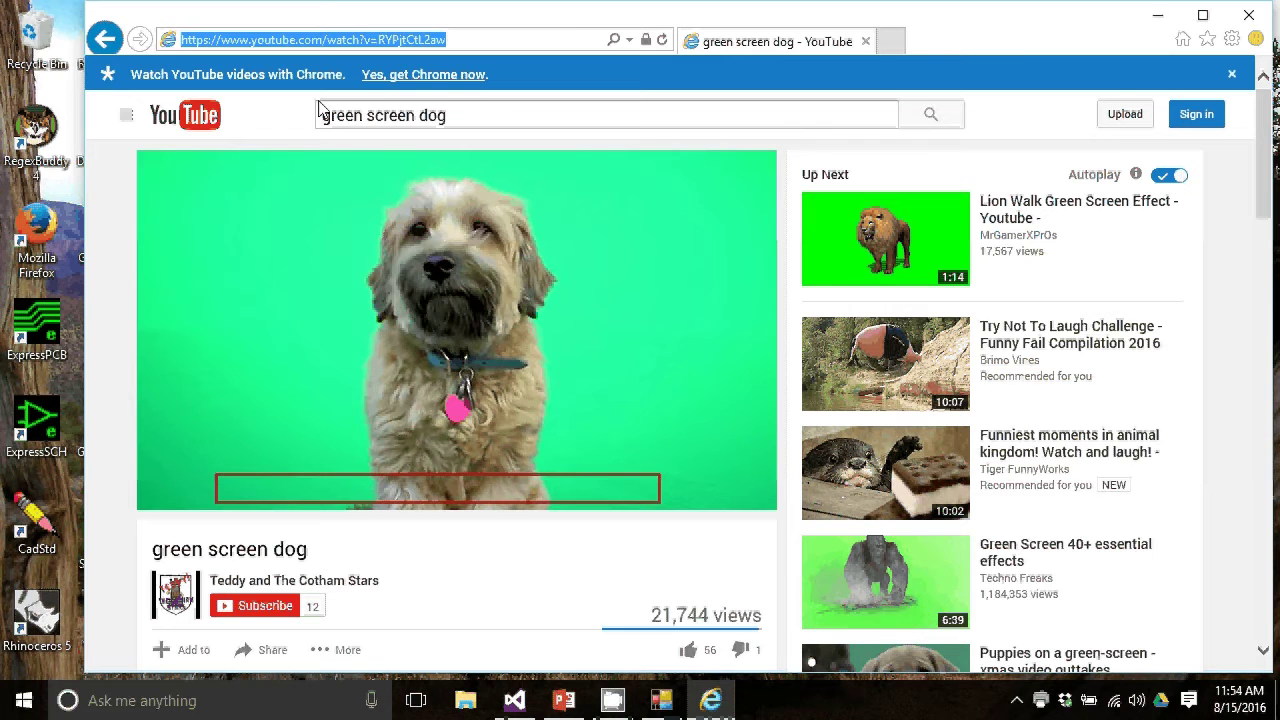
left_click(1252, 16)
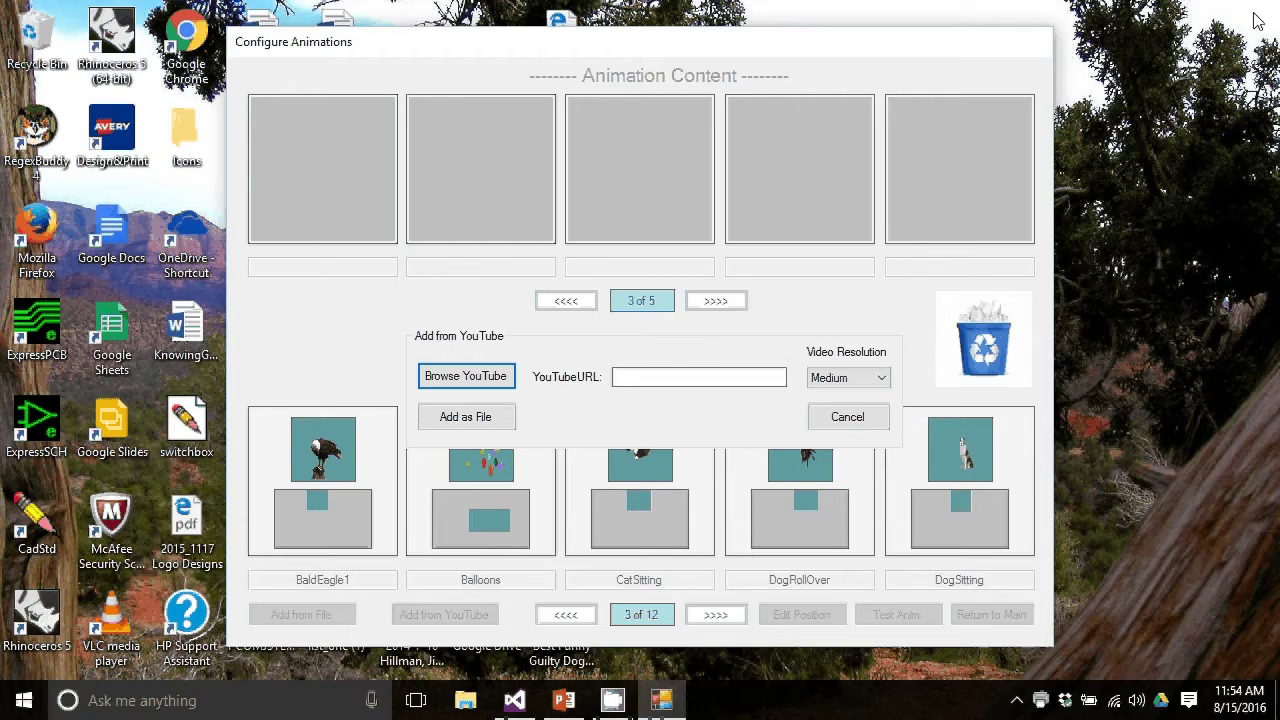
Paste the copied address as the YouTube URL and add the video as a file at Medium resolution
left_click(646, 377)
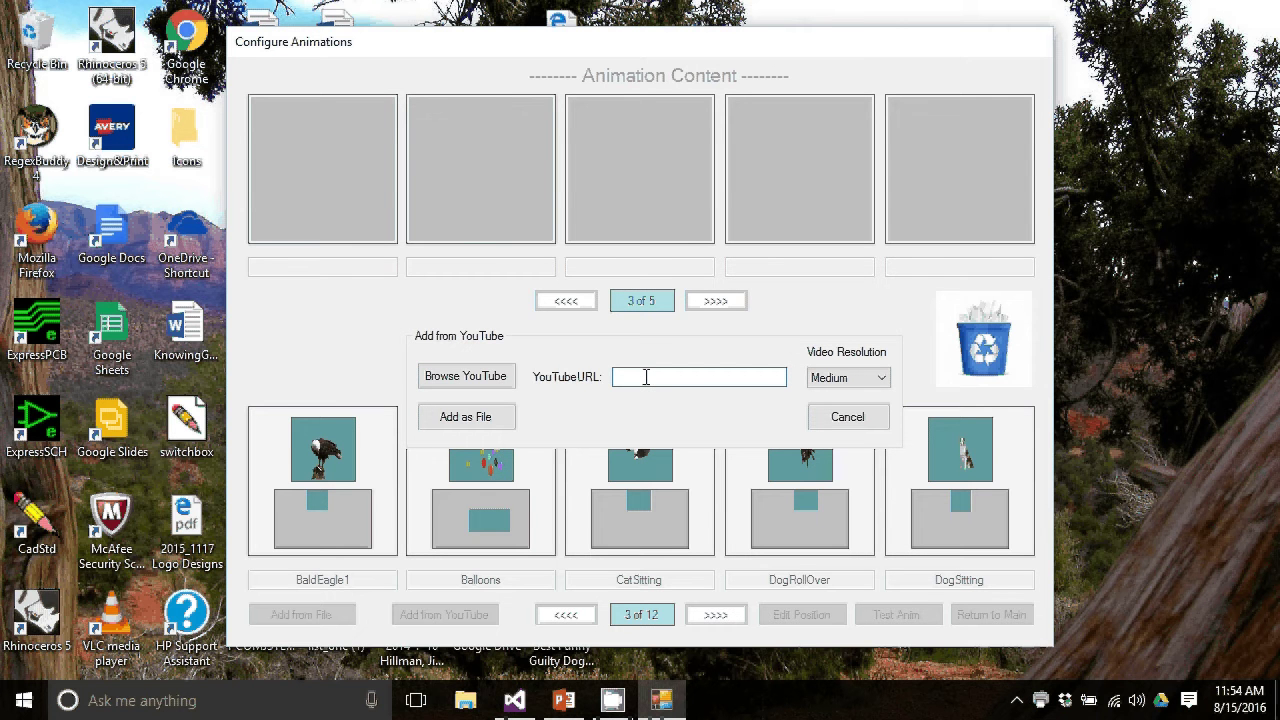
right_click(646, 377)
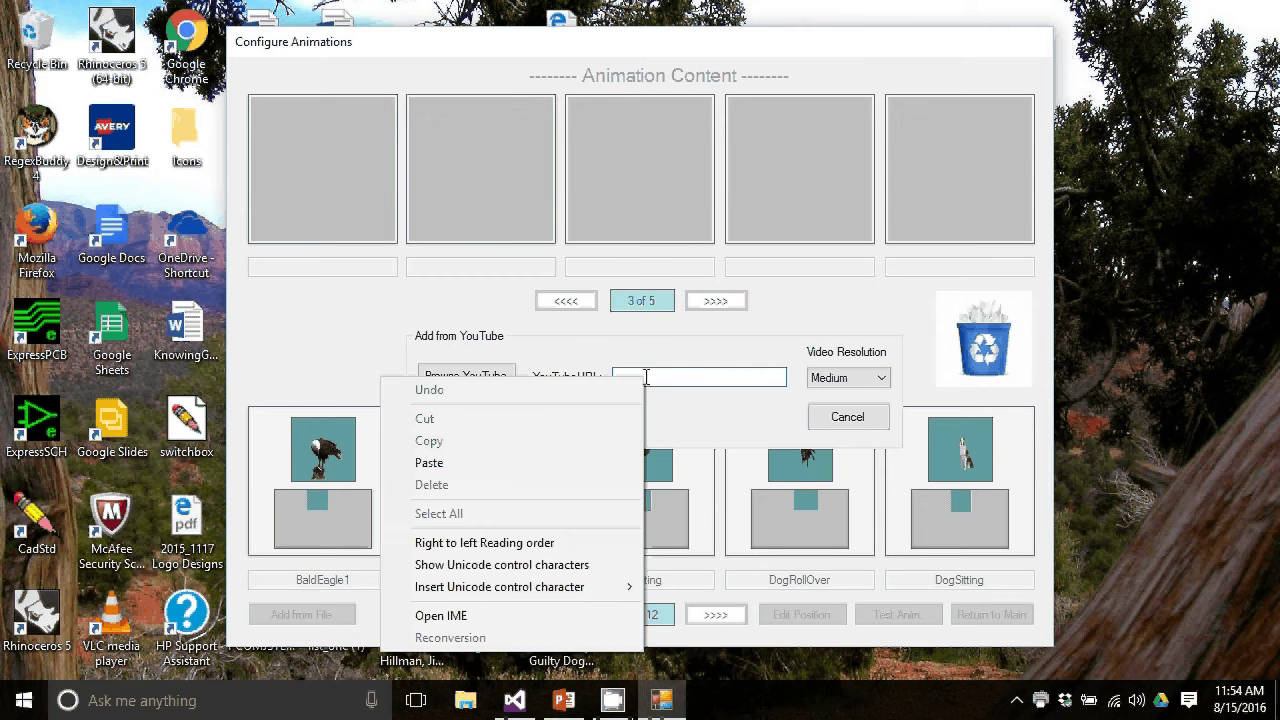
left_click(535, 468)
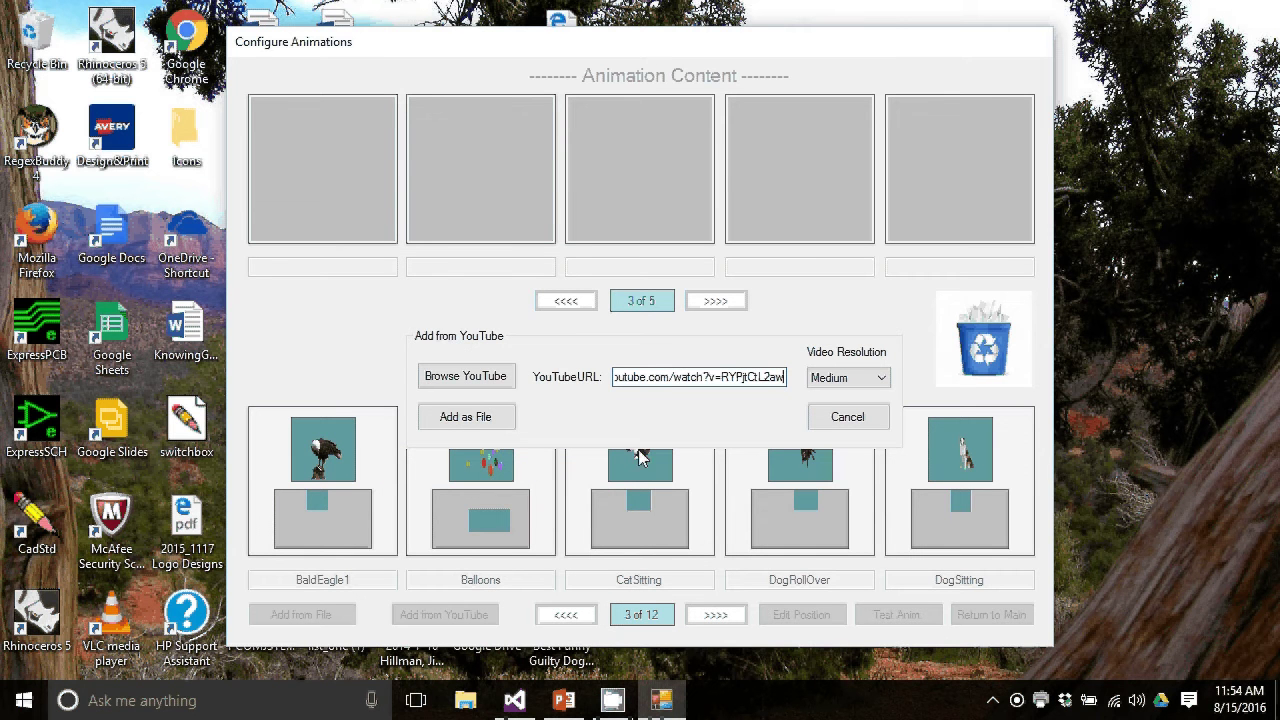
left_click(872, 381)
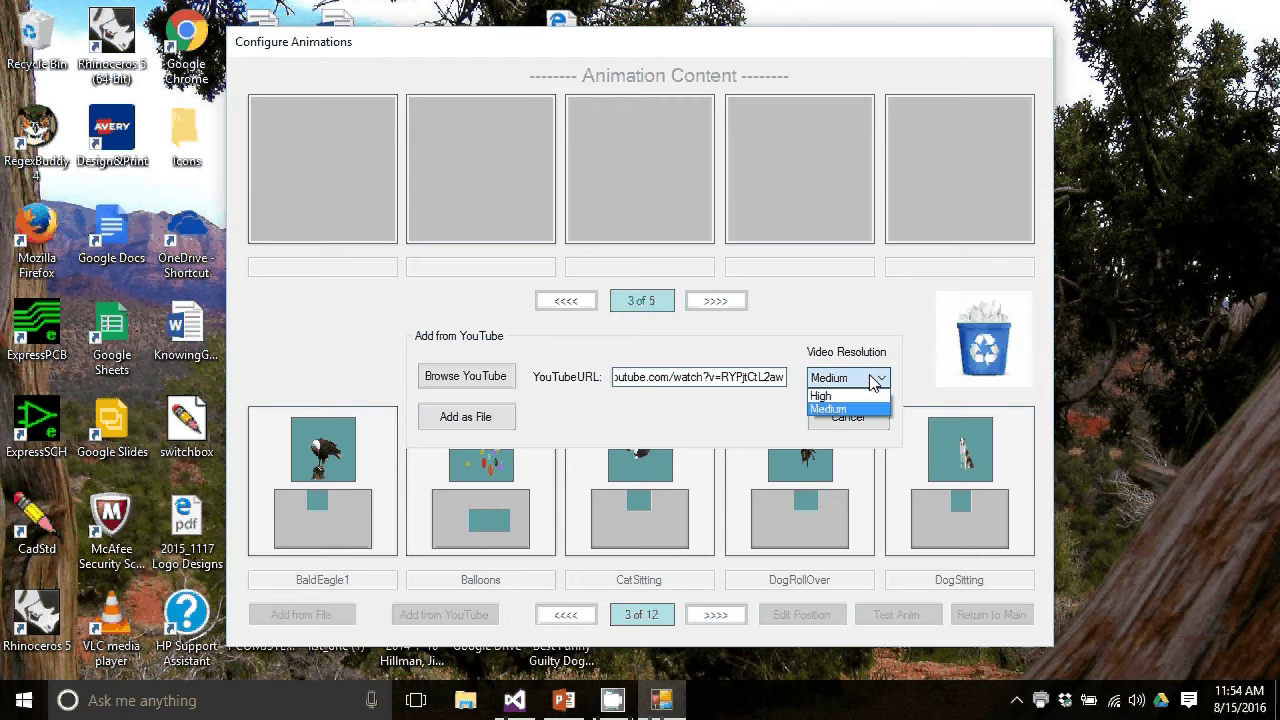
left_click(874, 381)
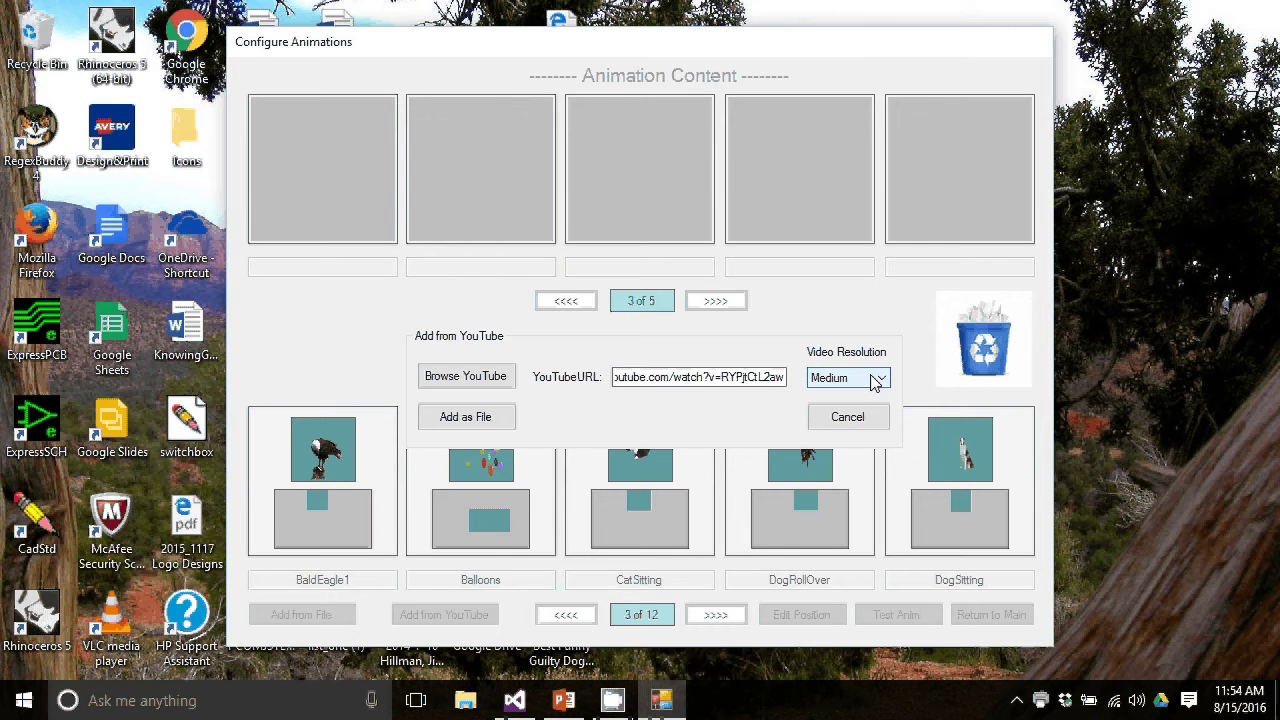
left_click(462, 421)
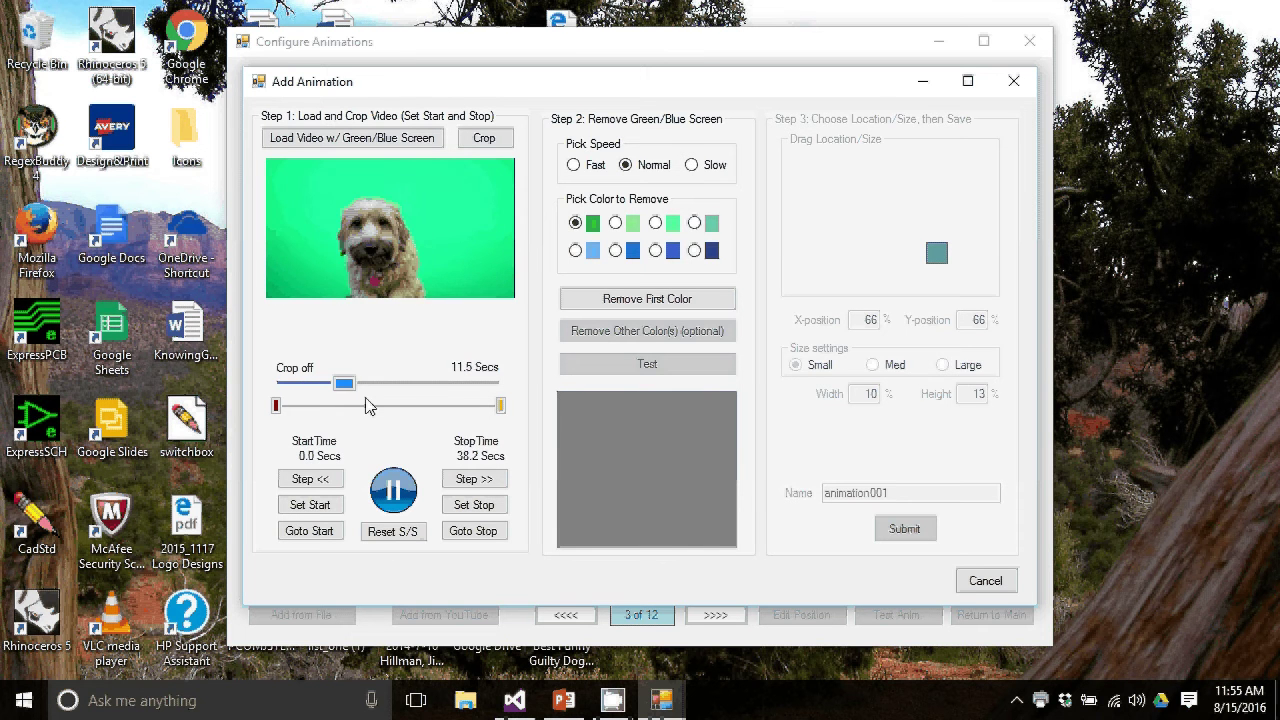
Advance the dog video, pause it at about 27.9 seconds and set that point as the start time
left_click_drag(348, 384, 413, 391)
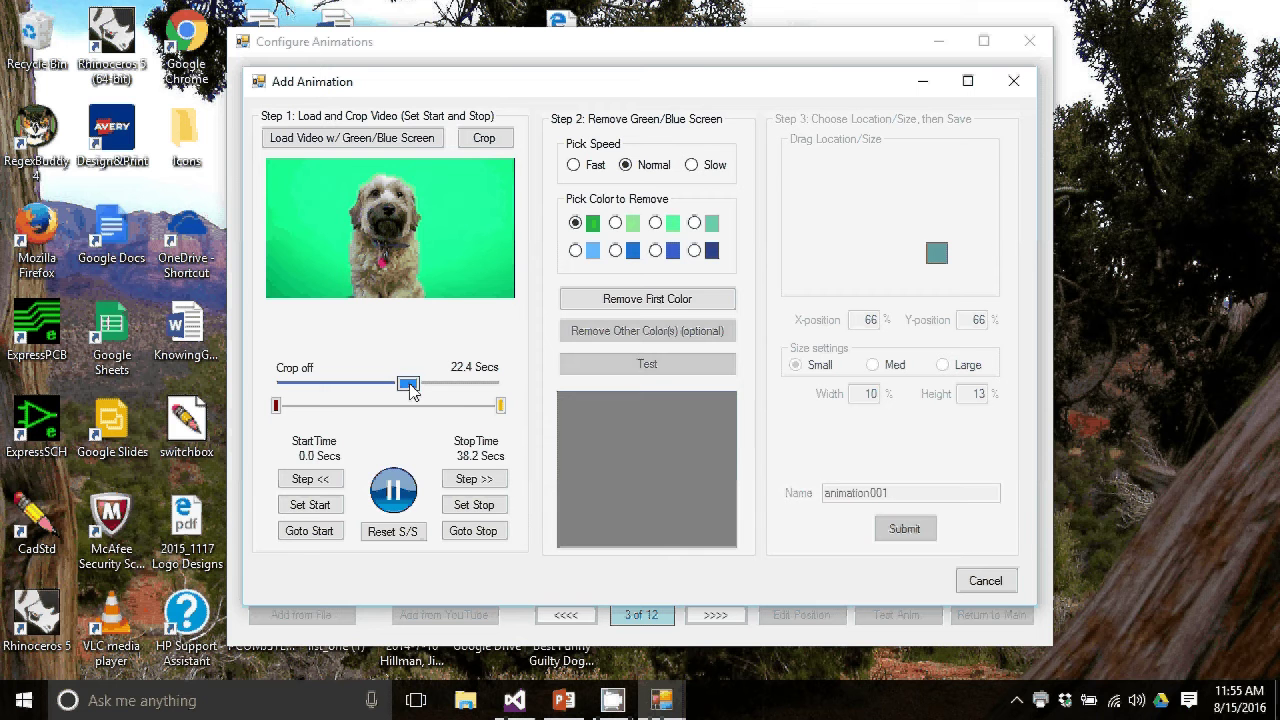
left_click(400, 500)
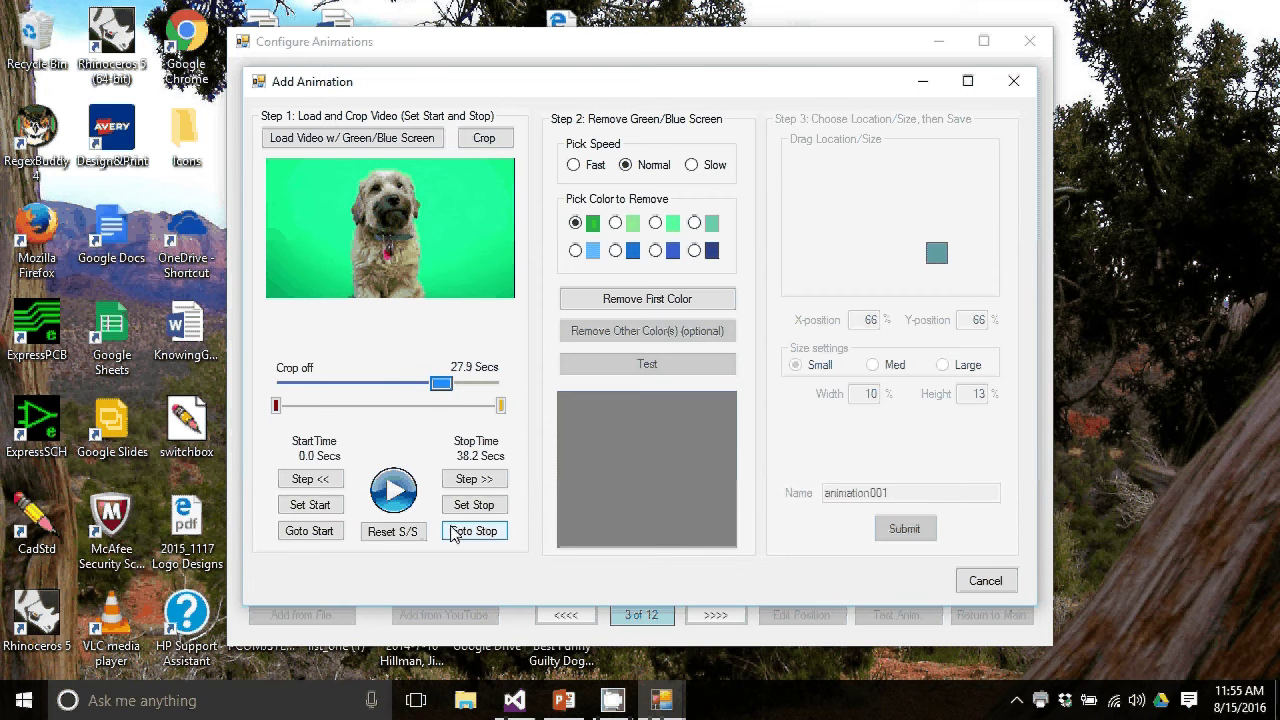
left_click(311, 506)
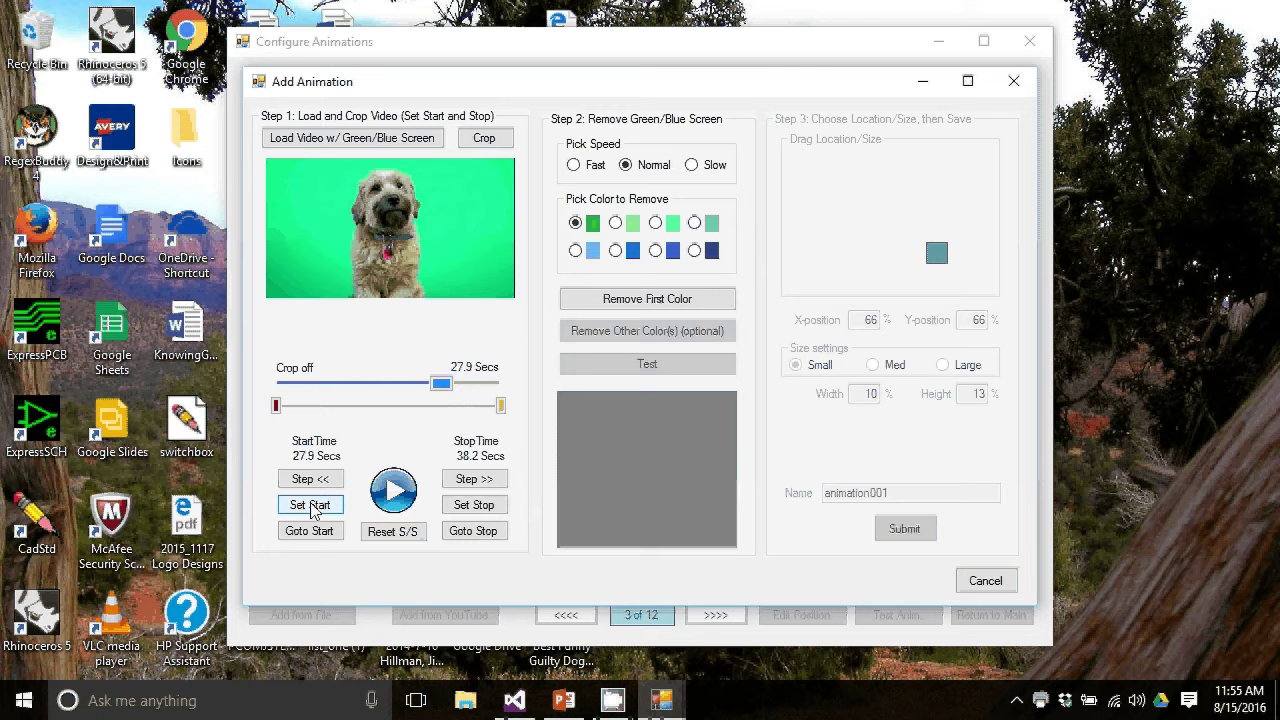
left_click(311, 506)
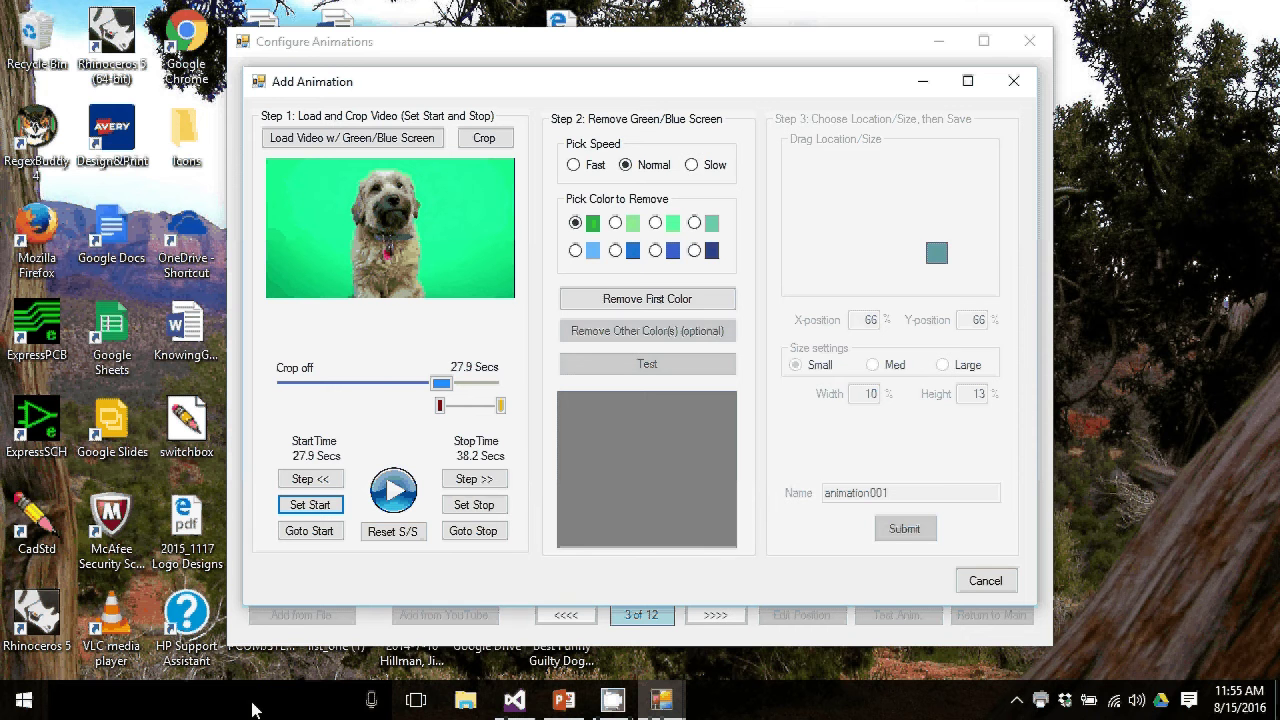
Play the video on to about 31.1 seconds, pause it and set that point as the stop time
left_click(395, 490)
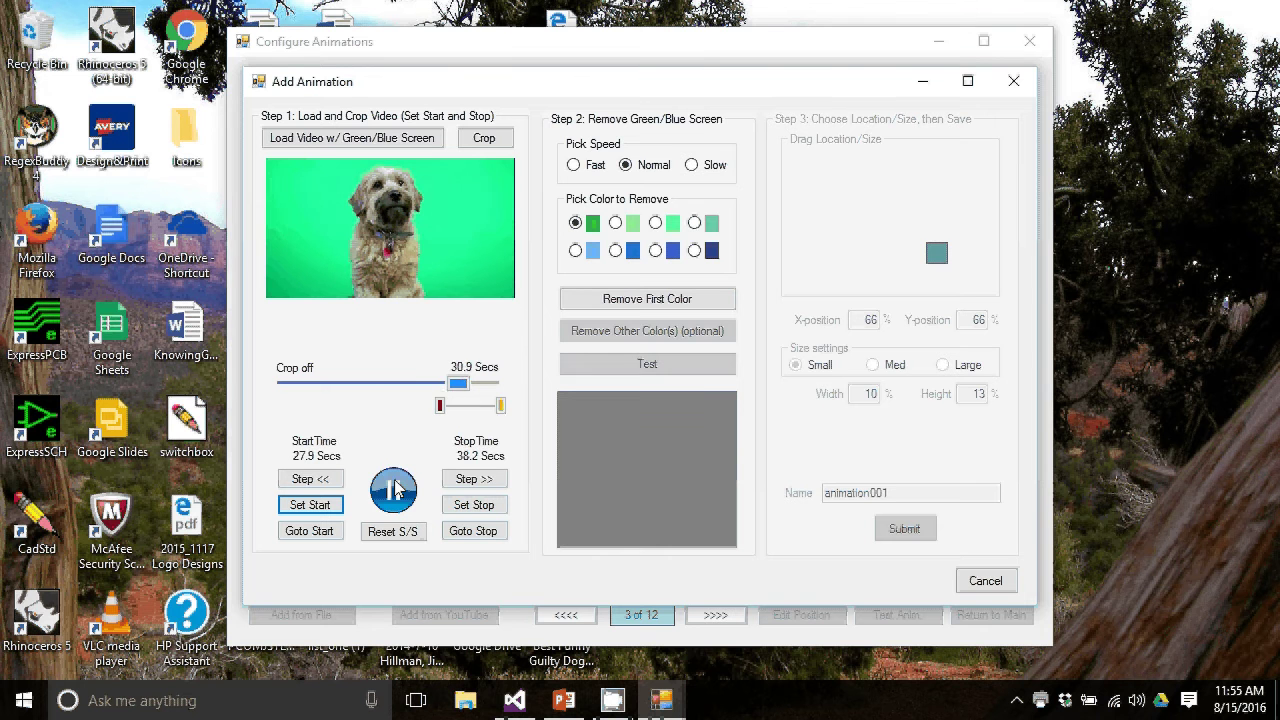
left_click(396, 488)
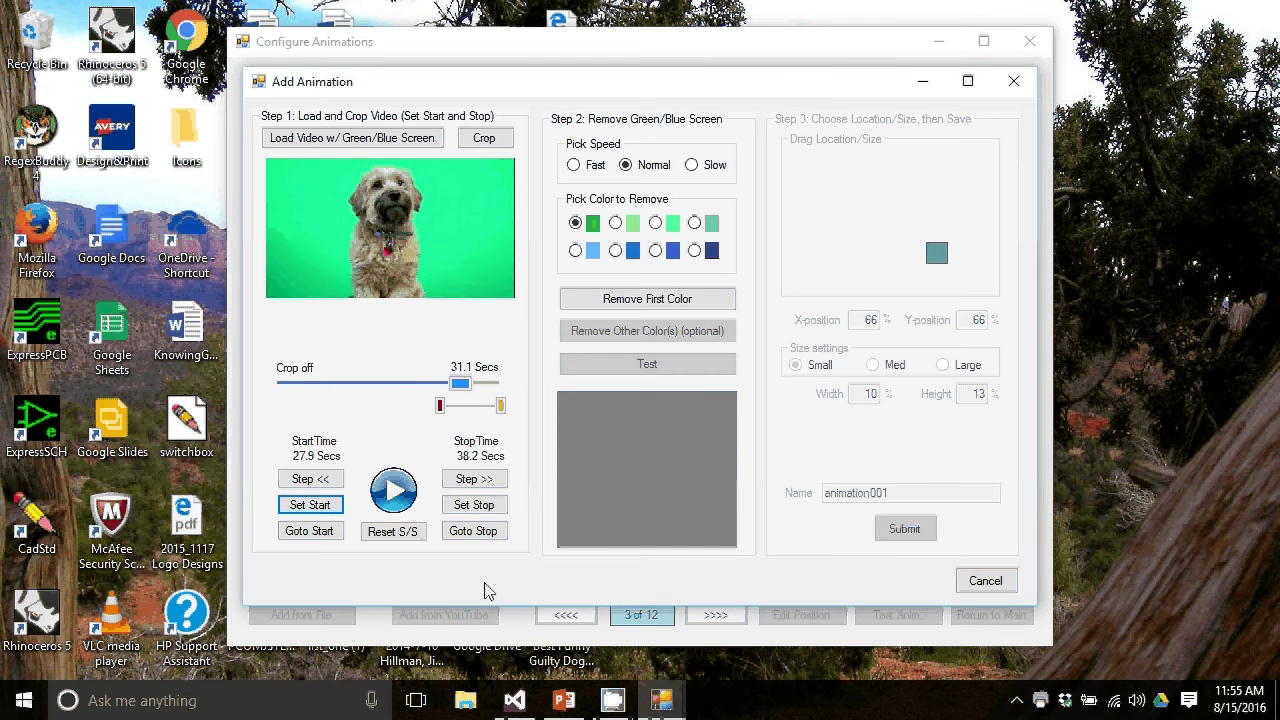
left_click(478, 507)
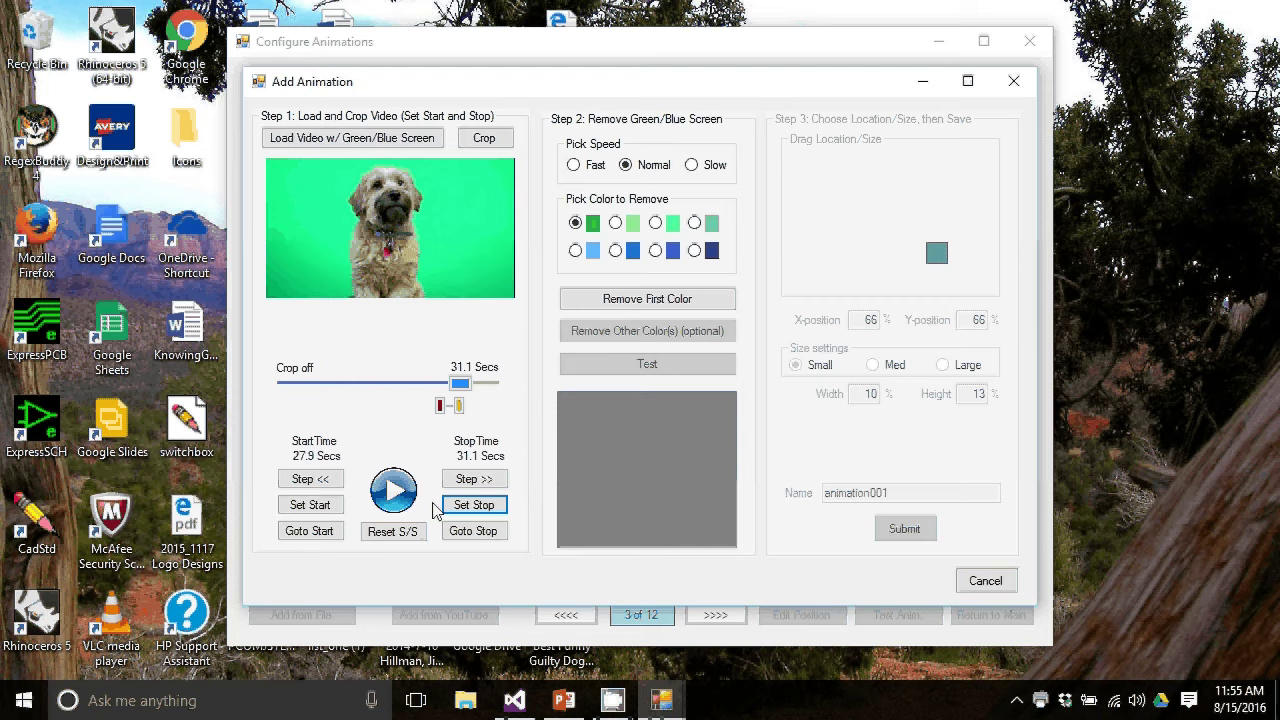
Return to the clip's start point, step back to 27.4 seconds and set it as the new start time
left_click(313, 538)
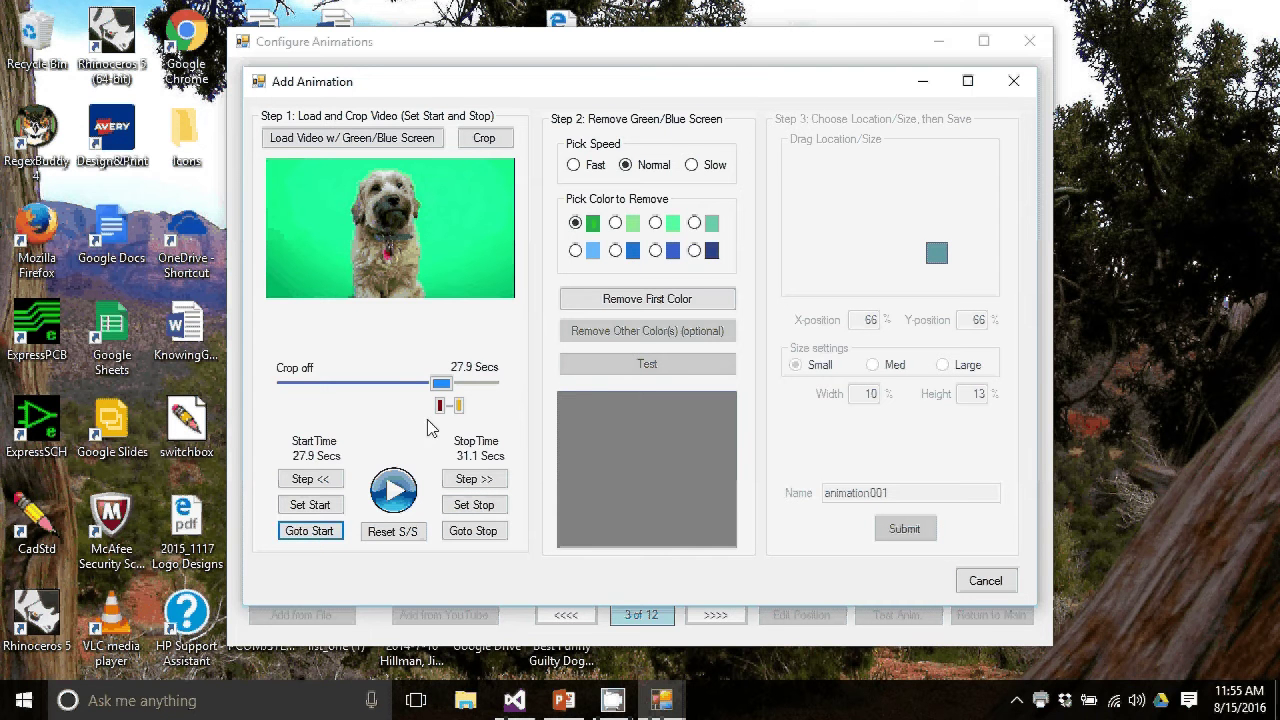
left_click(320, 480)
left_click(320, 480)
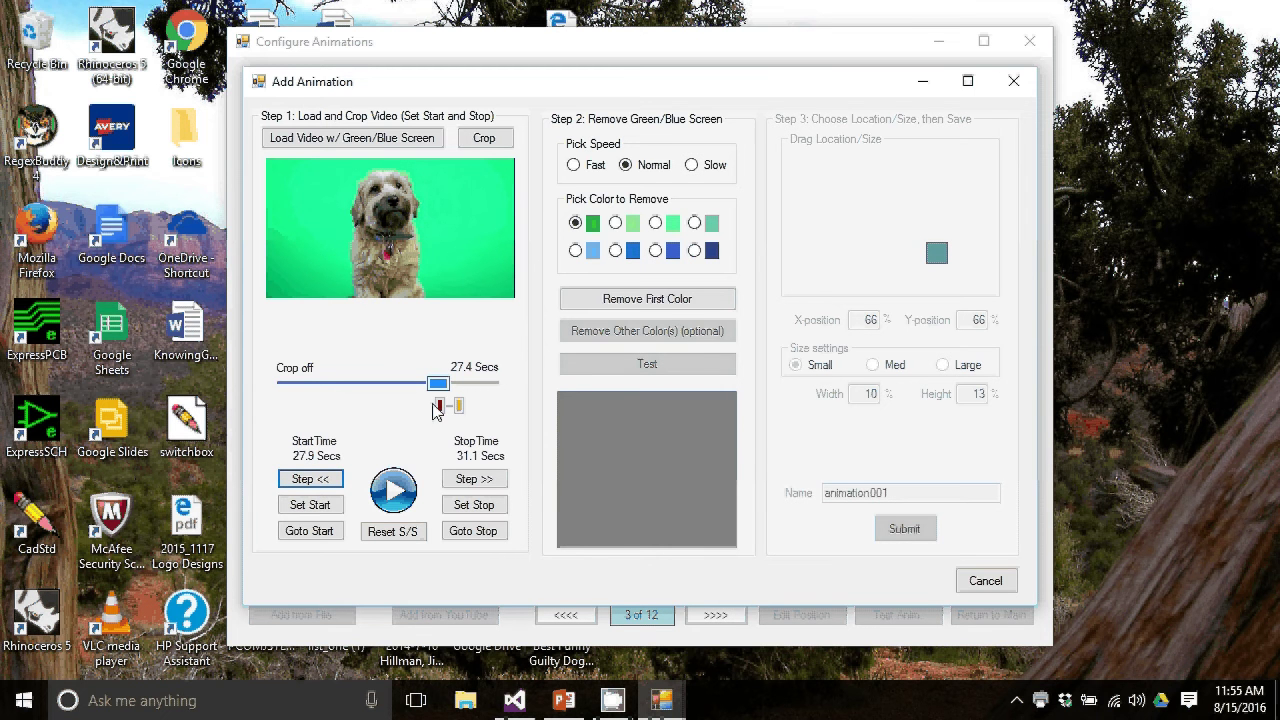
left_click(314, 508)
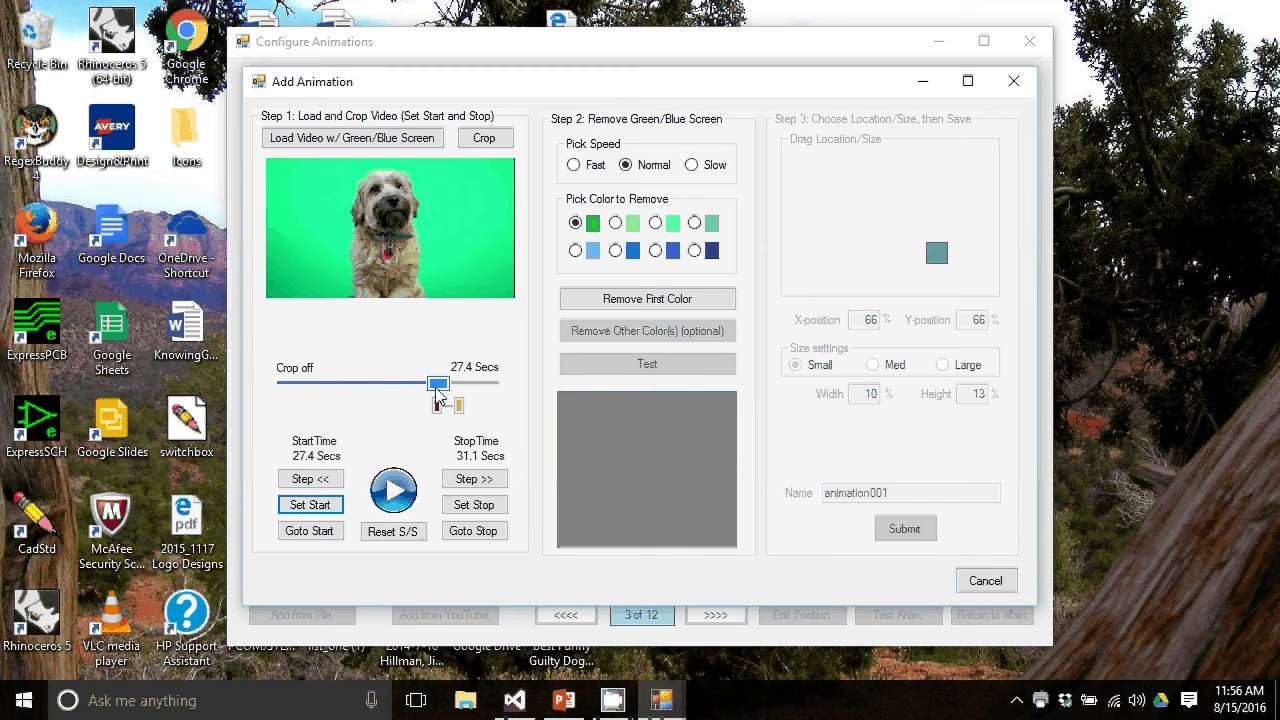
Go to the clip's stop point, step forward to 31.7 seconds and set it as the new stop time
left_click(469, 538)
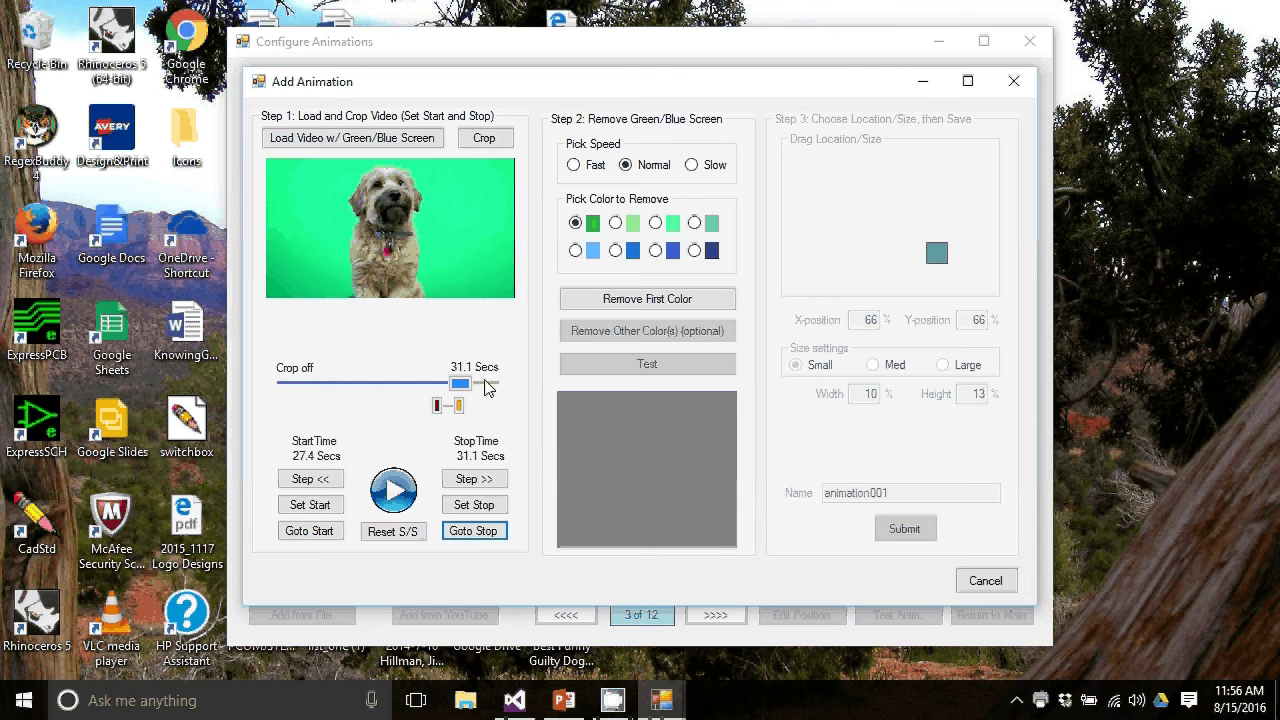
left_click(477, 482)
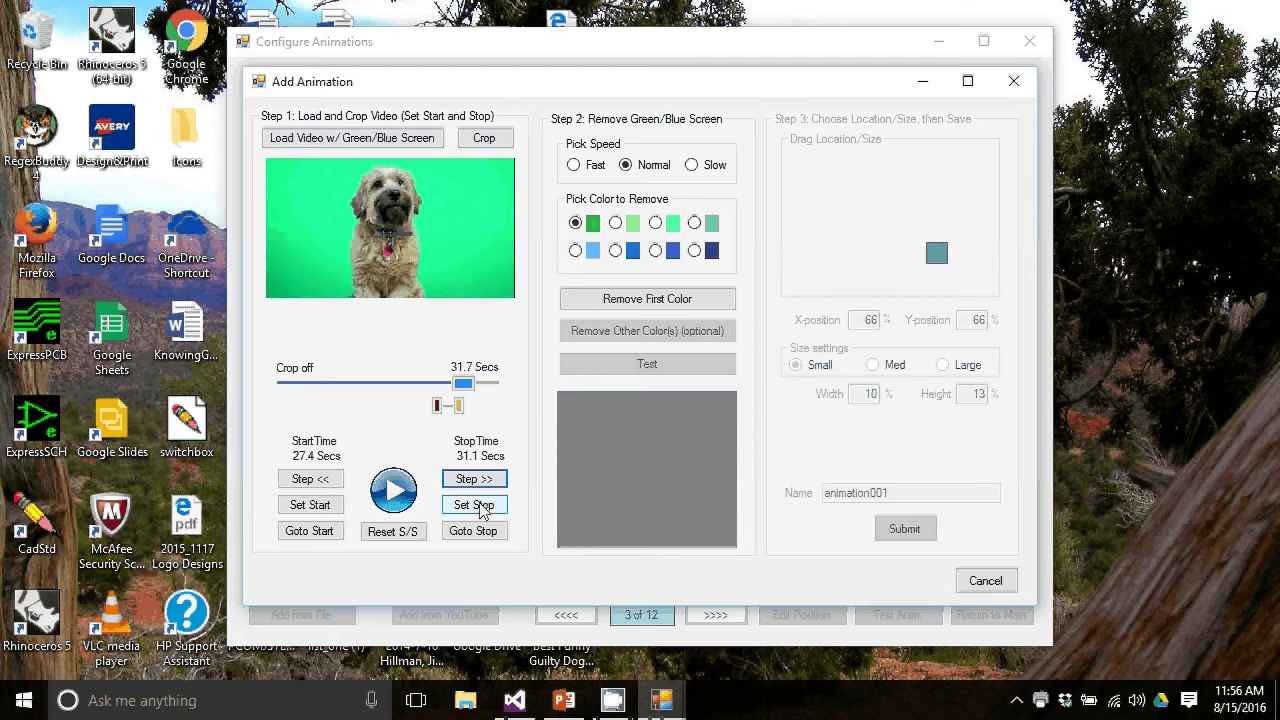
left_click(484, 507)
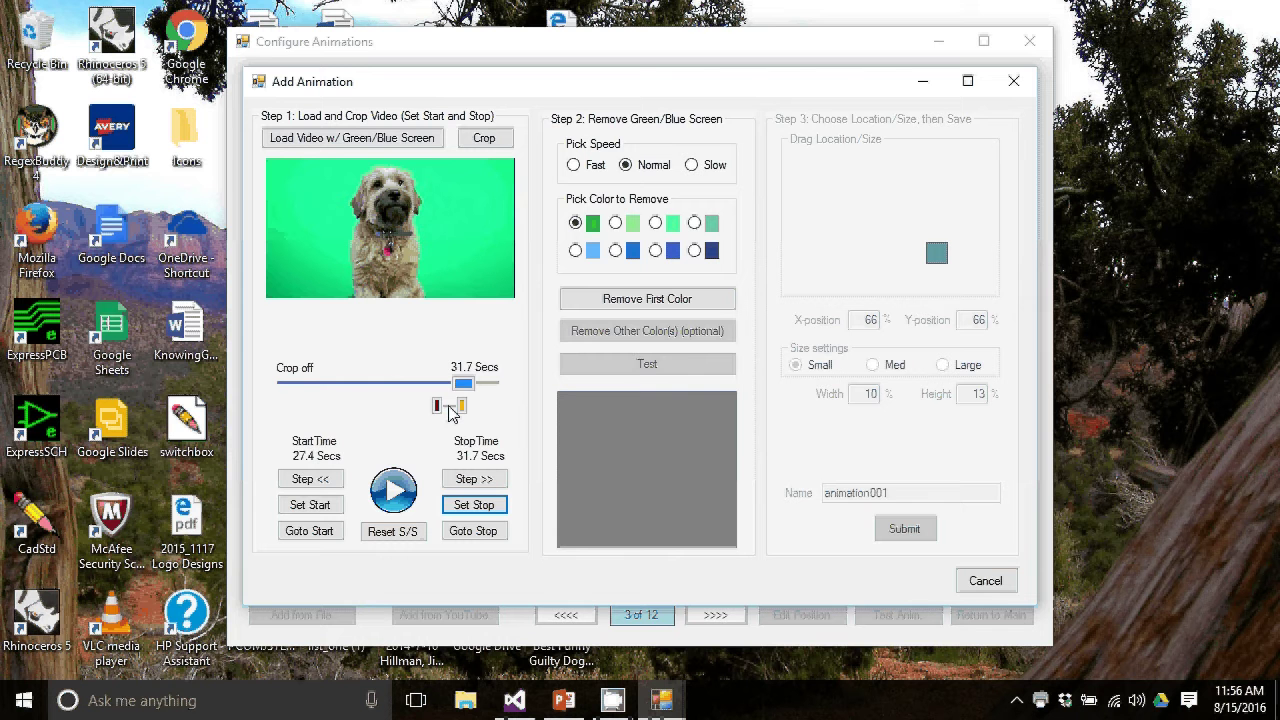
Crop the dog video to X-position 20%, Y-position 1%, width 59% and height 98%
left_click(484, 139)
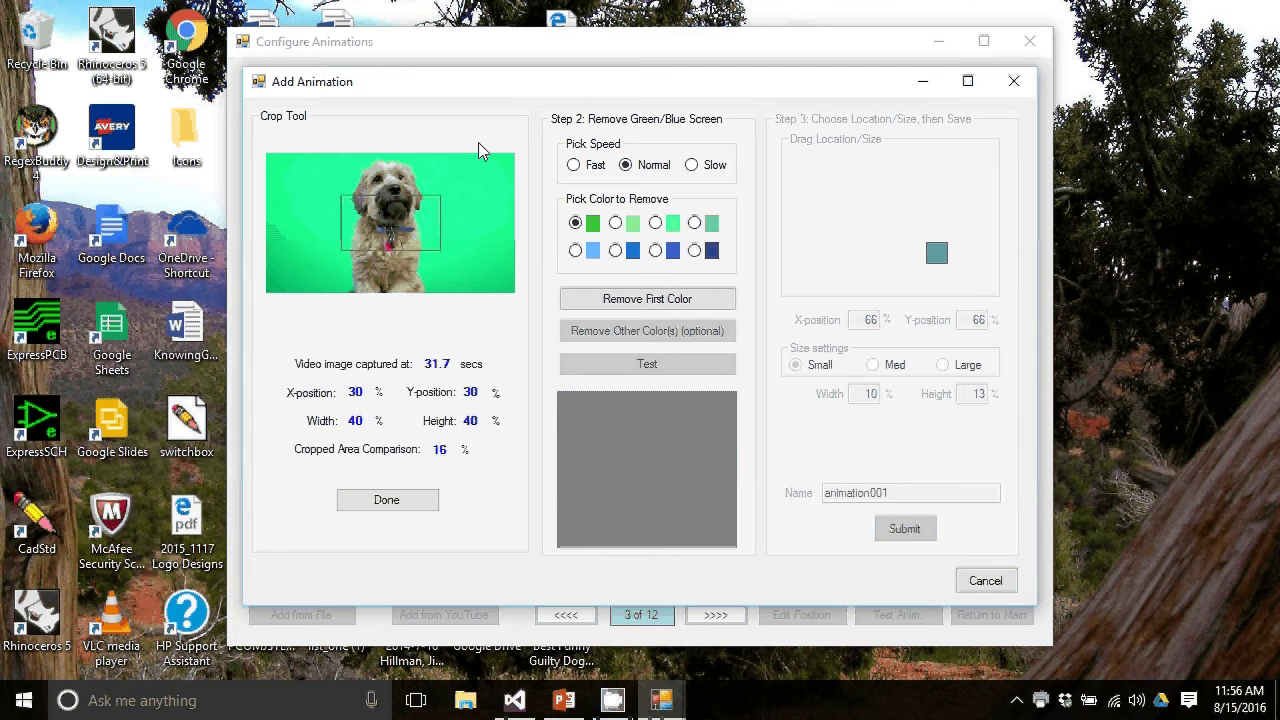
left_click(391, 229)
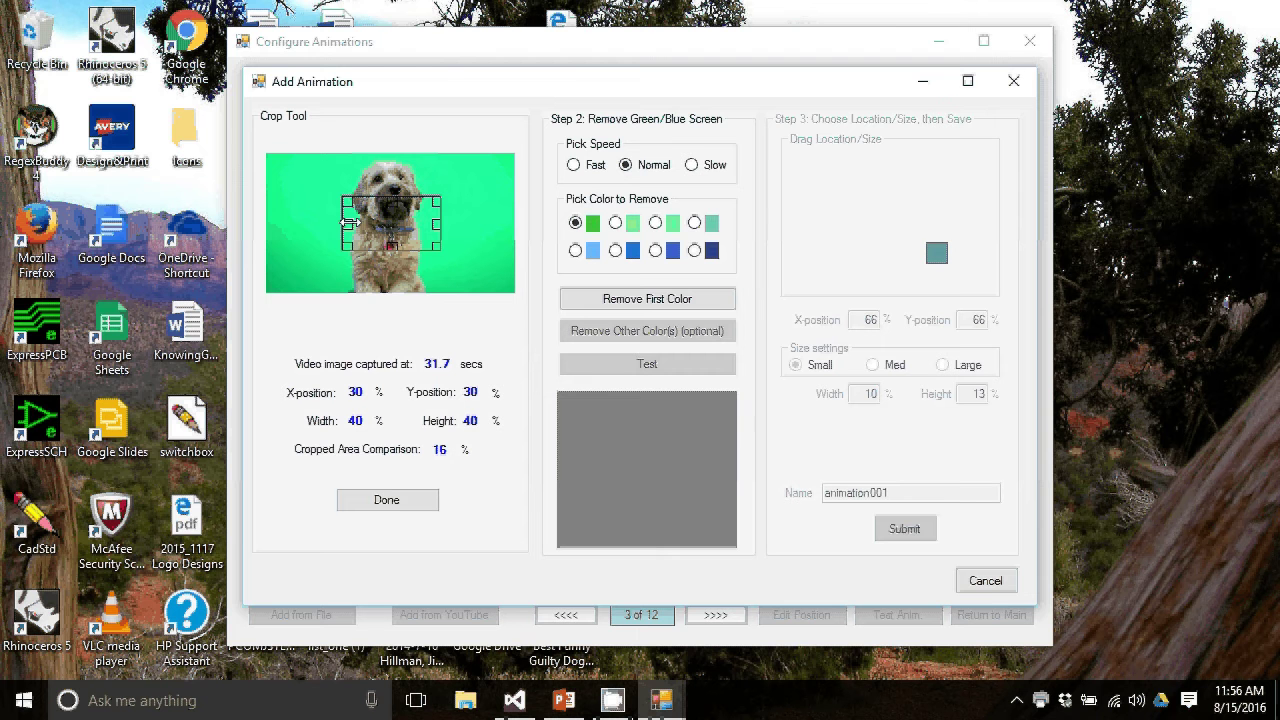
left_click_drag(346, 223, 319, 223)
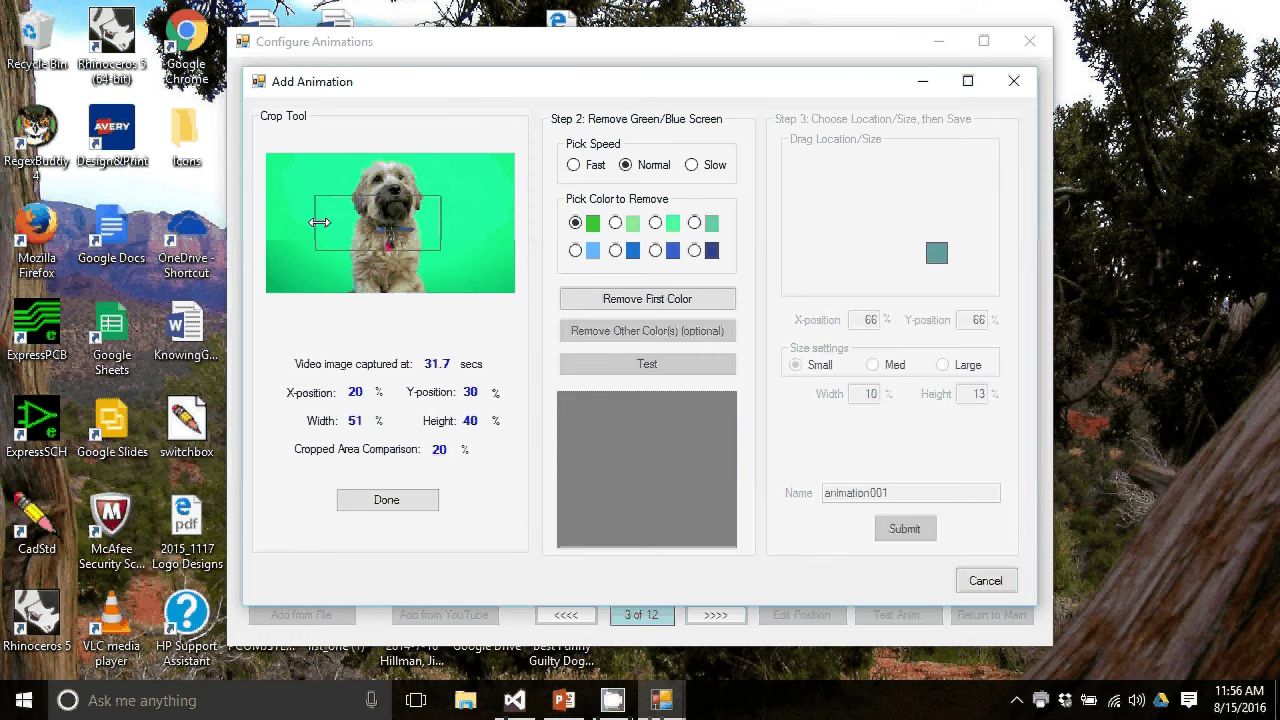
left_click_drag(319, 223, 319, 223)
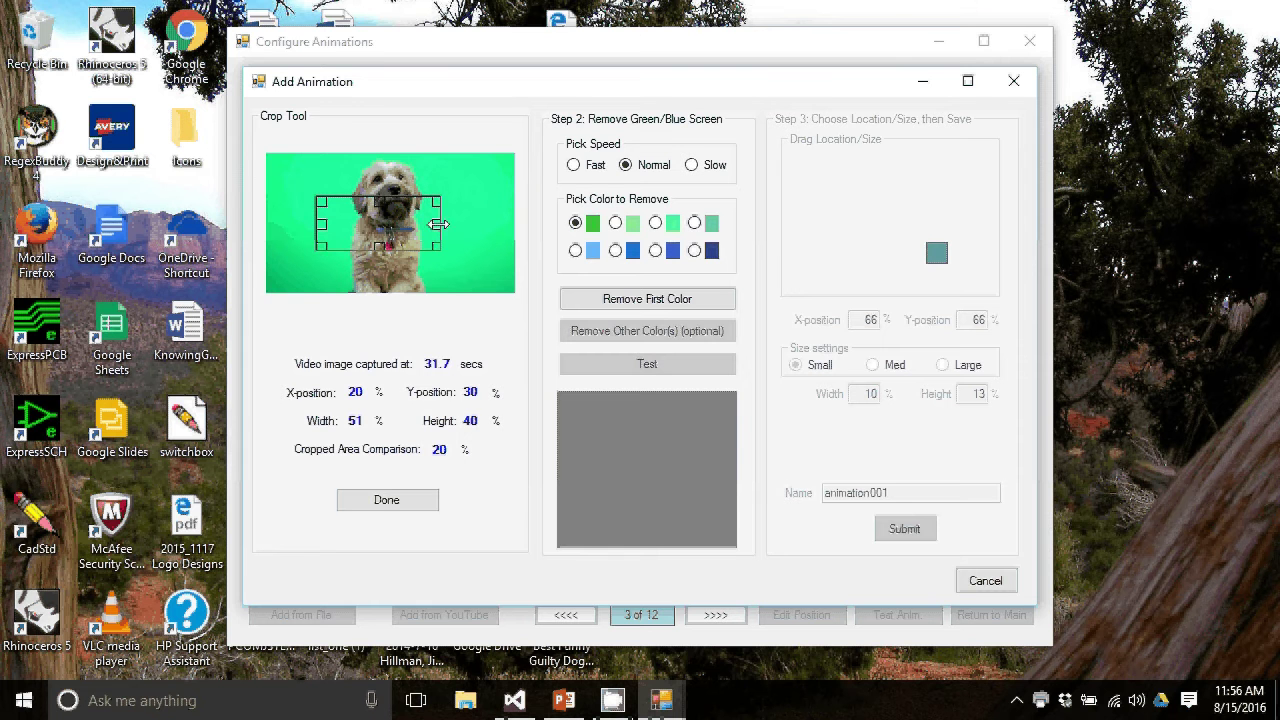
left_click_drag(438, 224, 454, 228)
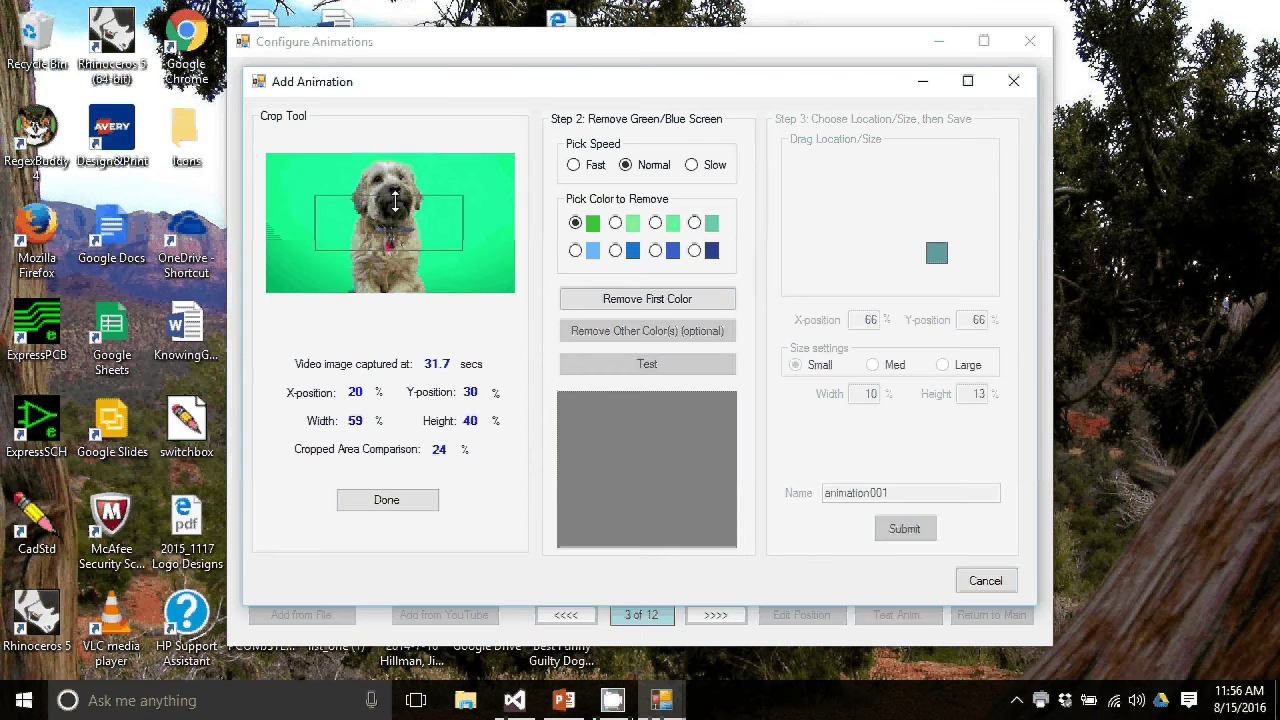
left_click_drag(395, 202, 393, 155)
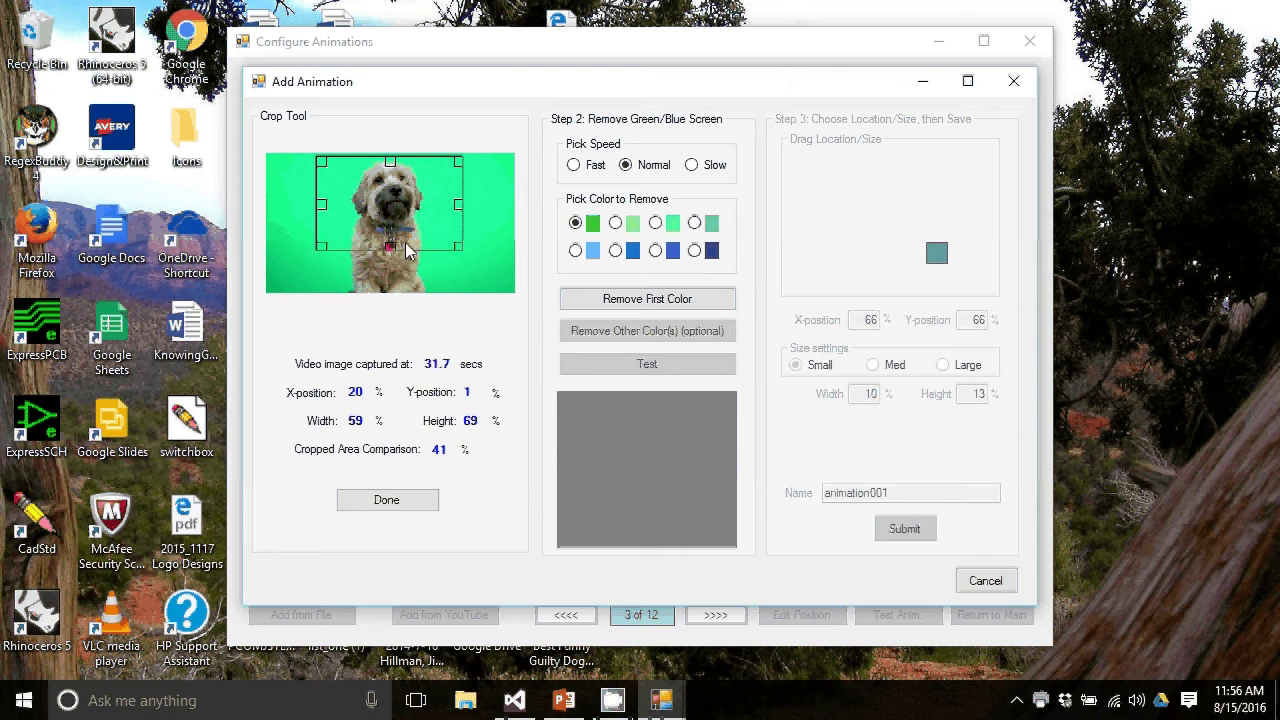
left_click_drag(393, 248, 396, 291)
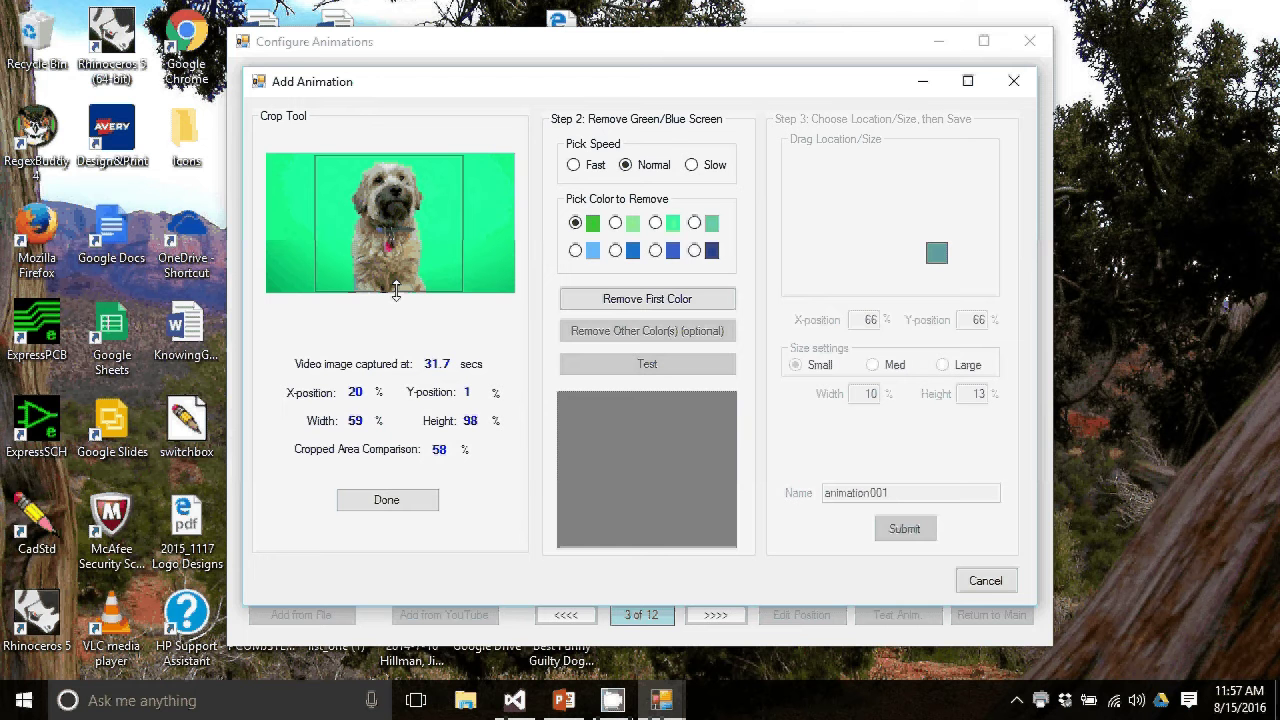
left_click(405, 505)
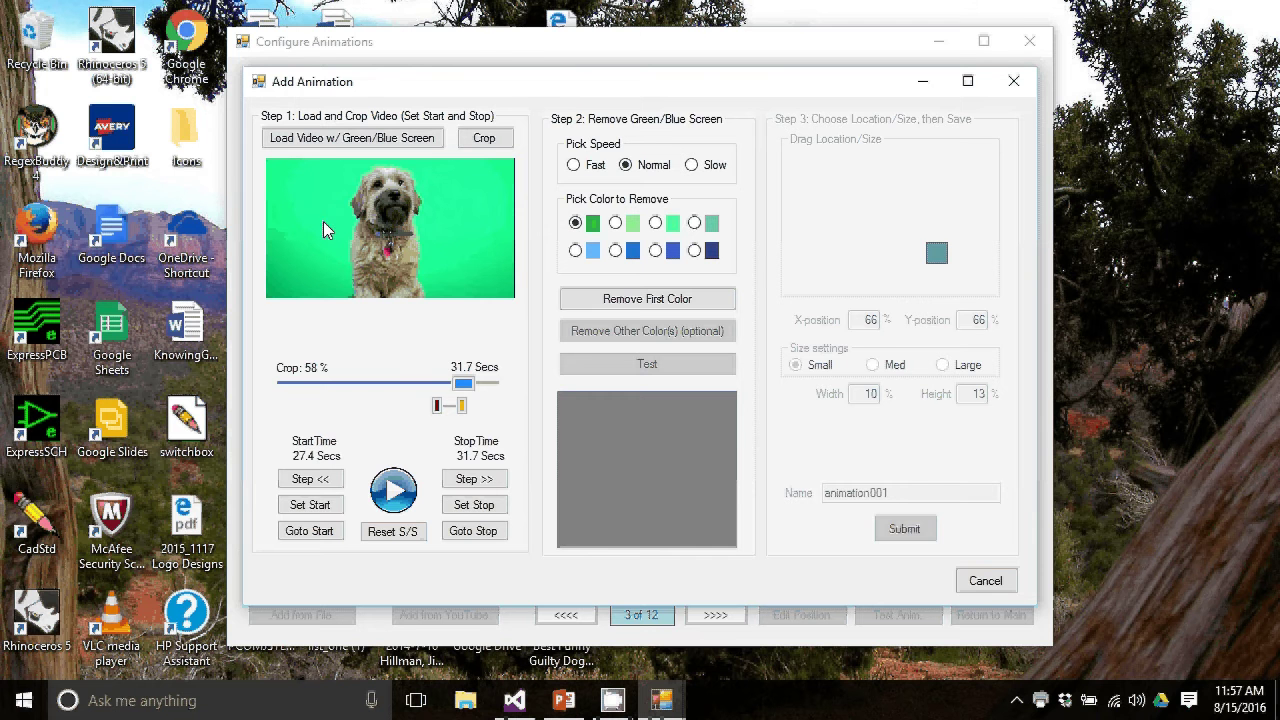
Try the pale green swatch as the first color to remove, and replace it with the bright spring green swatch
left_click(615, 223)
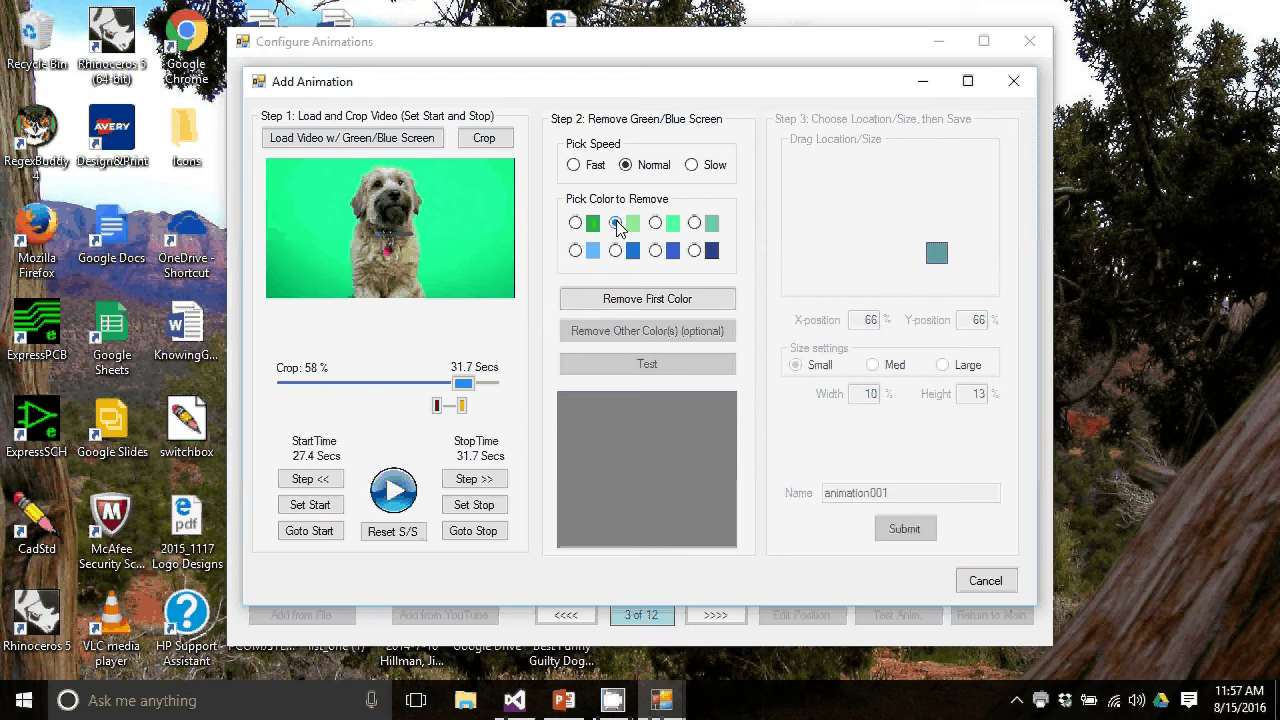
left_click(651, 306)
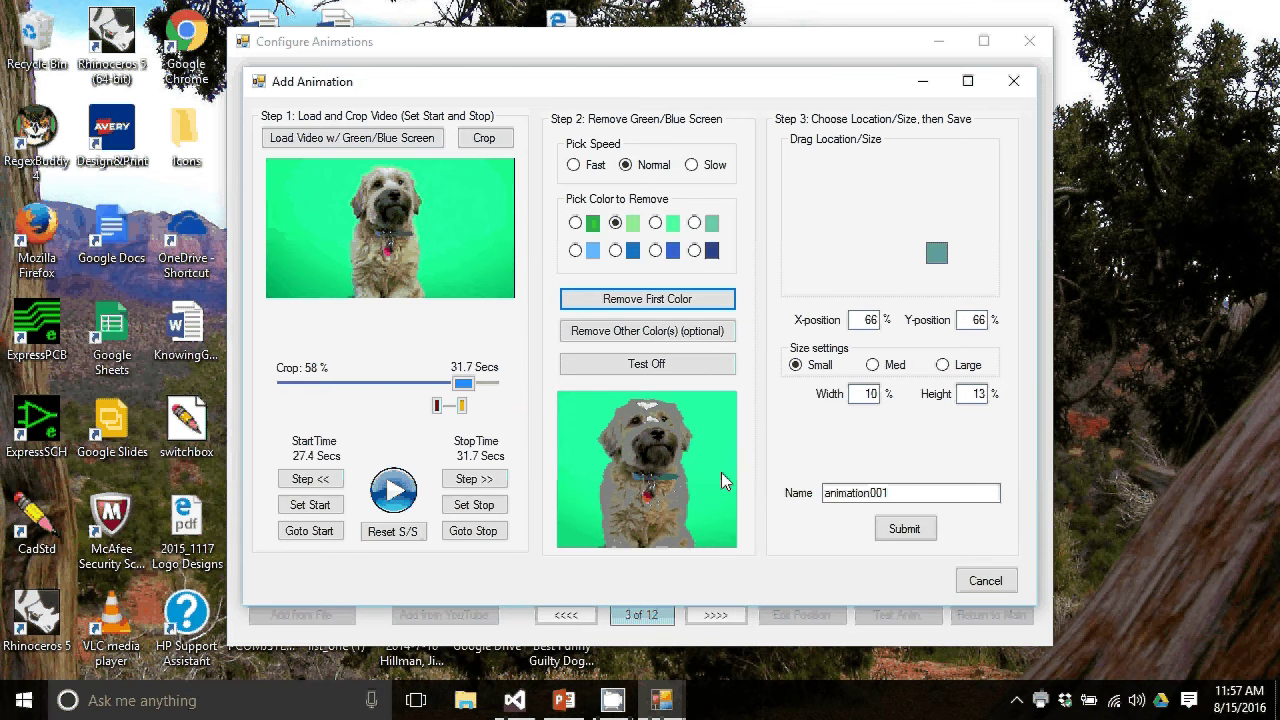
left_click(655, 223)
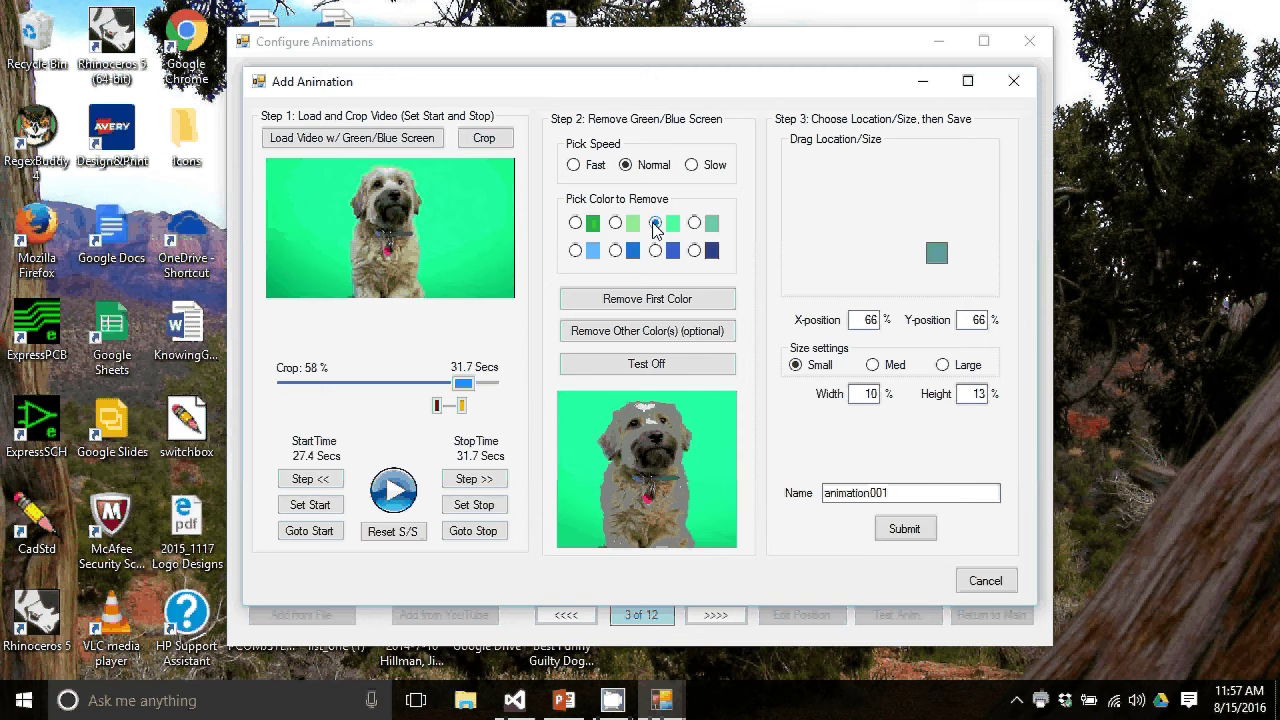
left_click(638, 304)
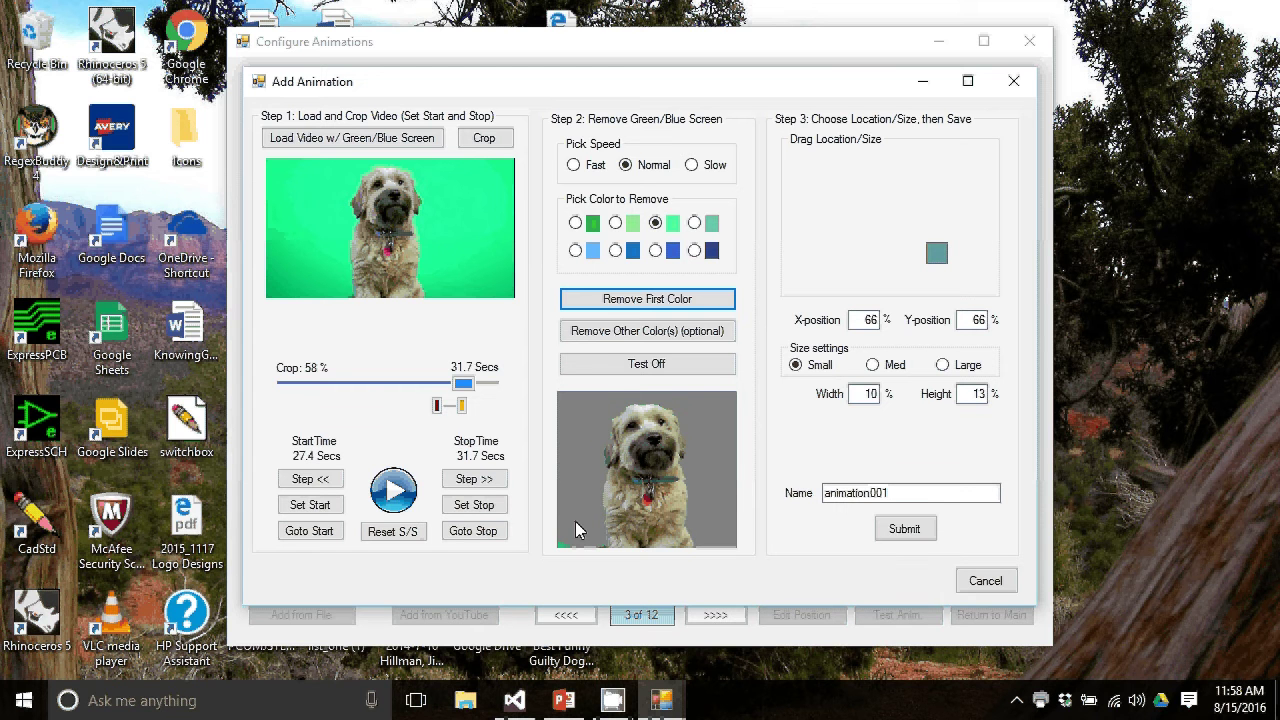
Remove dark green as an additional color from the dog video and toggle the removal test to On
left_click(575, 224)
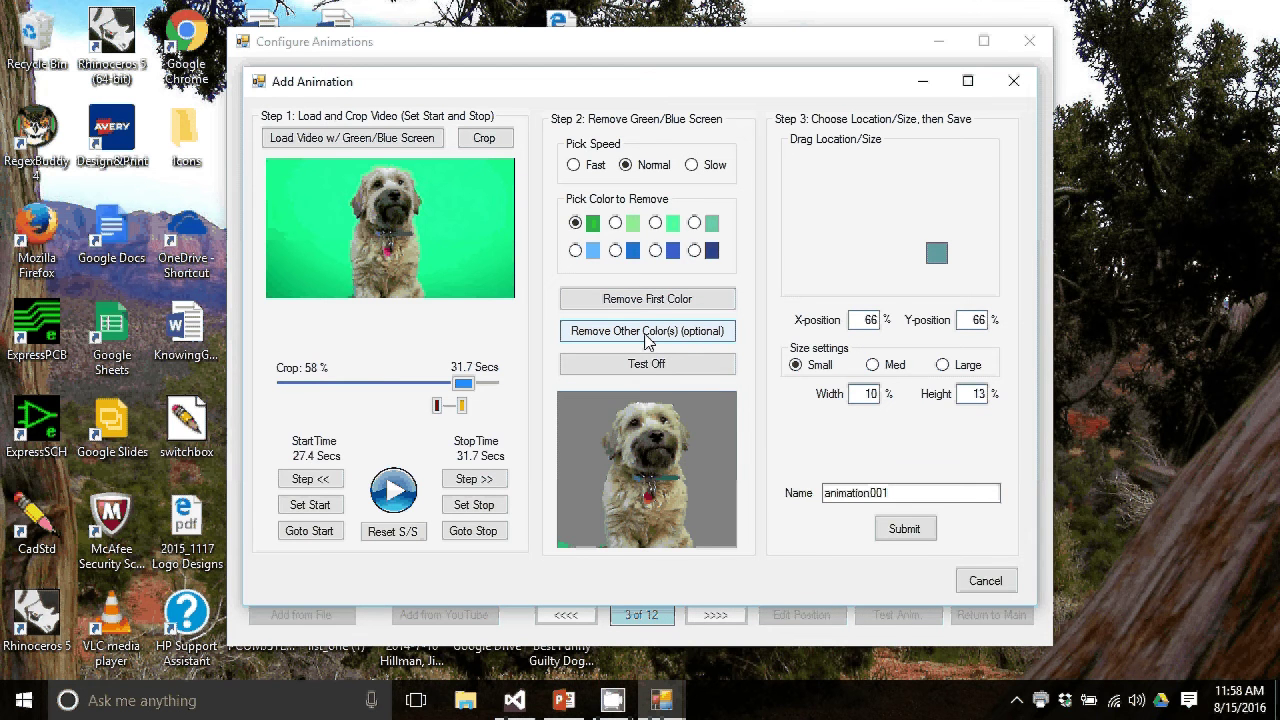
left_click(648, 342)
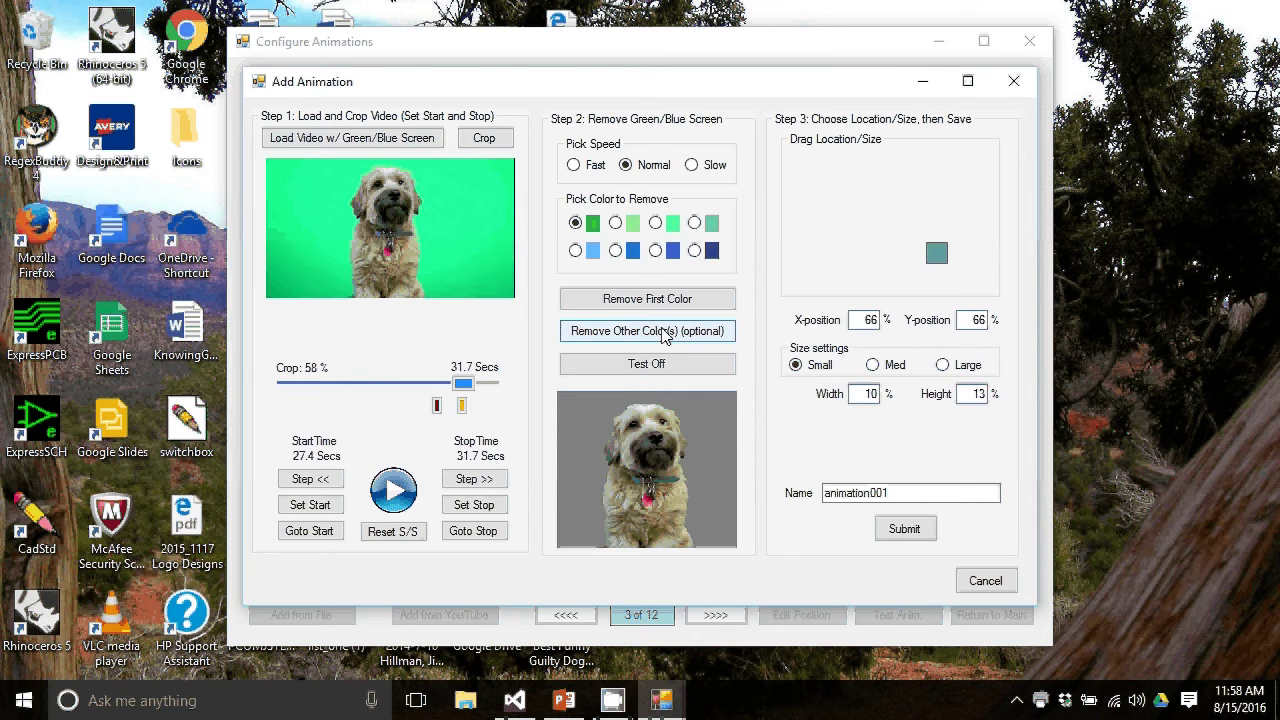
left_click(647, 364)
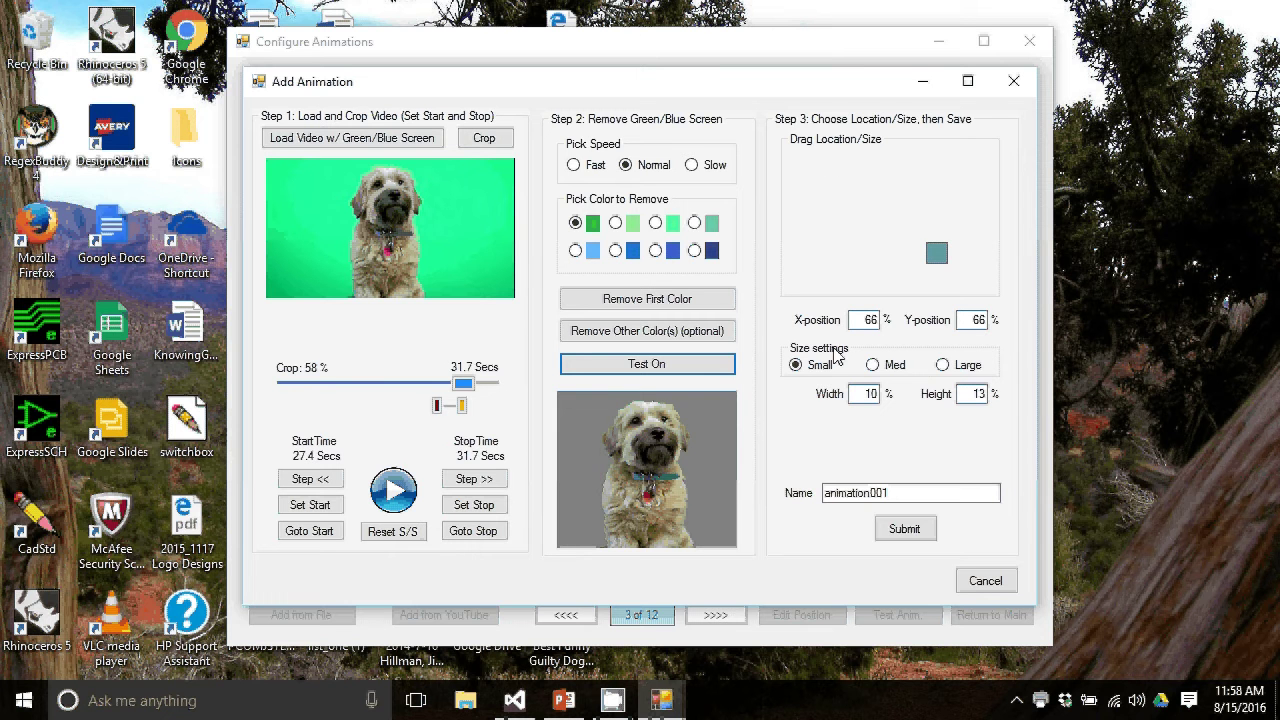
Set the animation to medium size, place it at X 39%, Y 0% and enlarge it to about 21% by 30%
left_click(876, 366)
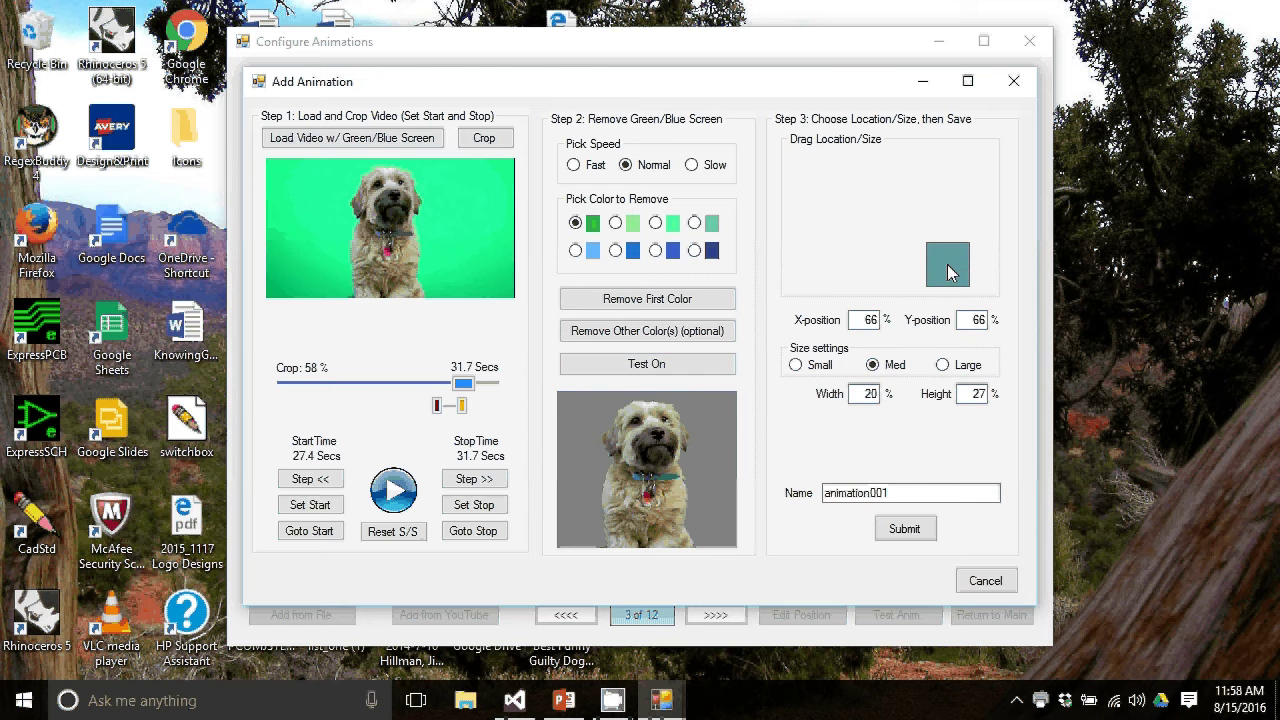
left_click(950, 273)
left_click_drag(950, 273, 890, 157)
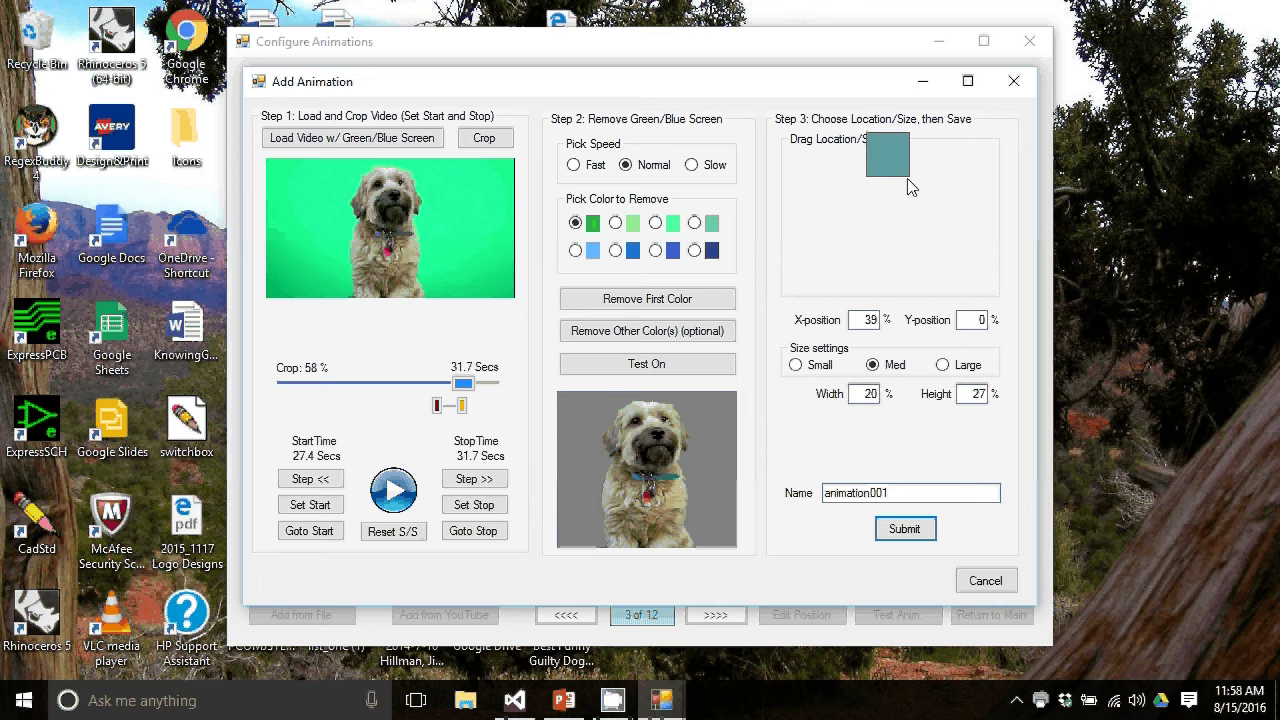
left_click_drag(904, 171, 907, 175)
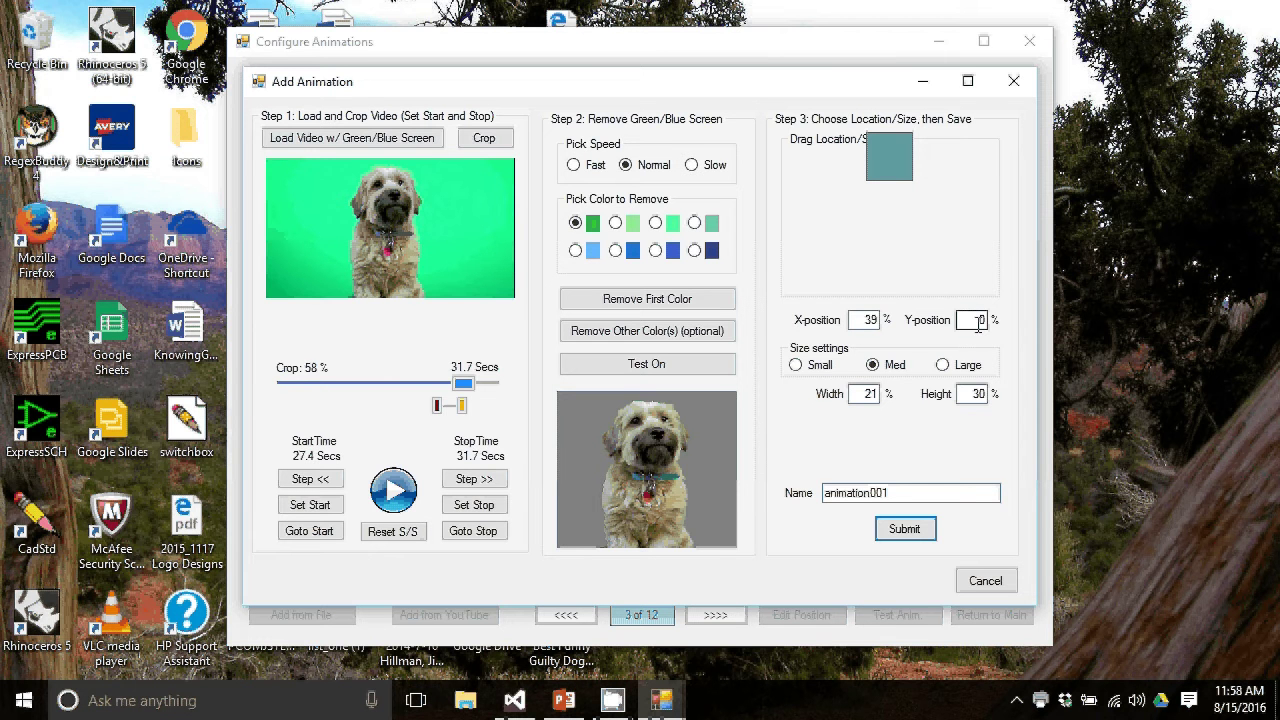
Name the animation ShaggyDog and submit it to the animation library
double_click(898, 492)
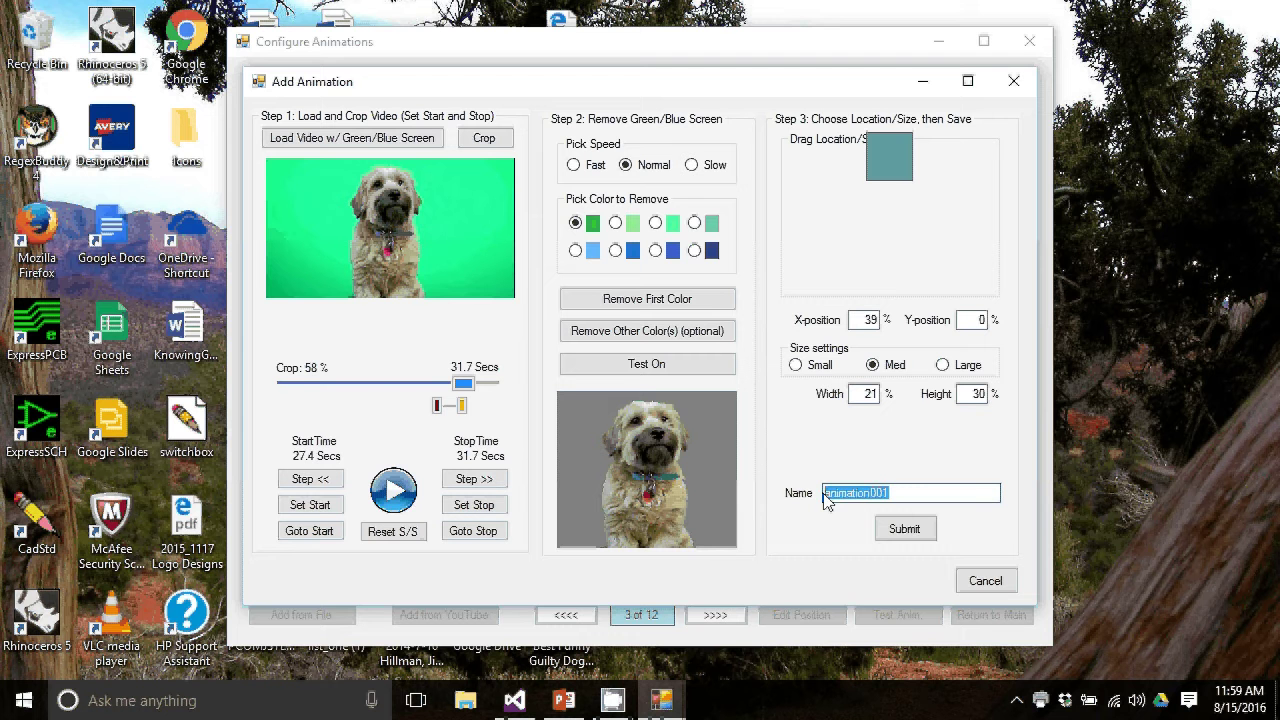
type("Sha")
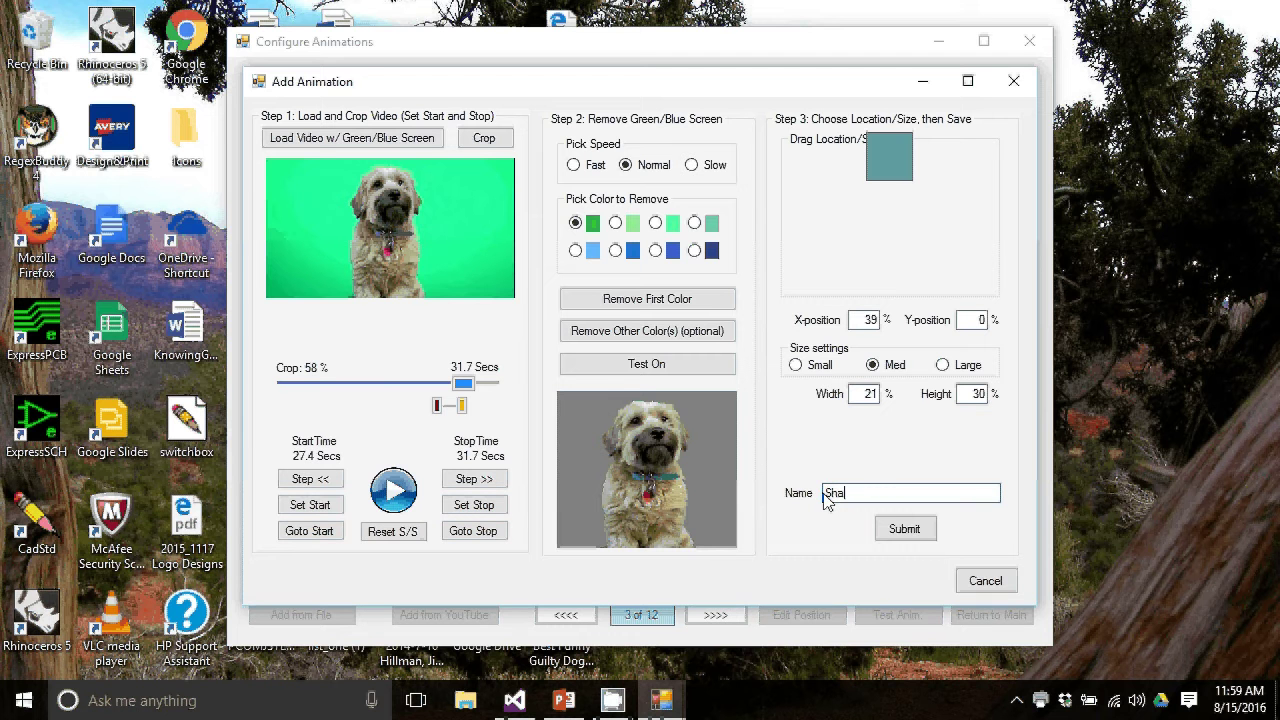
type("ggyDog")
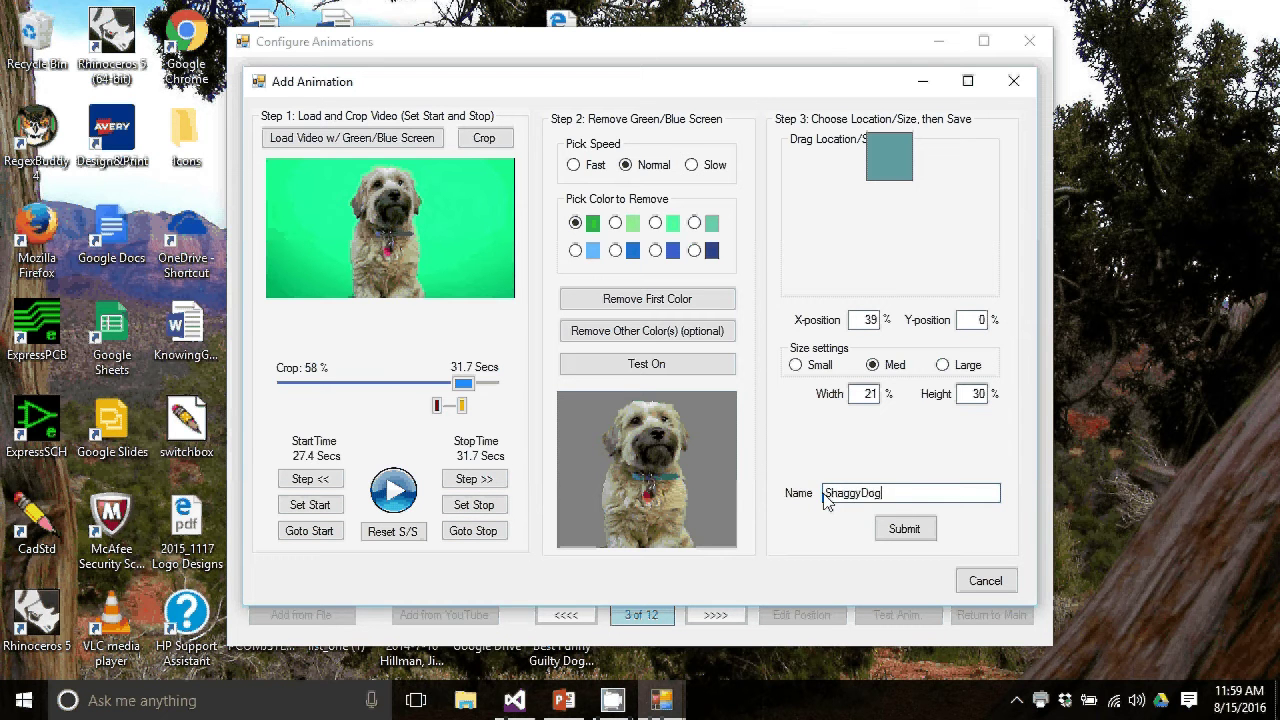
left_click(904, 530)
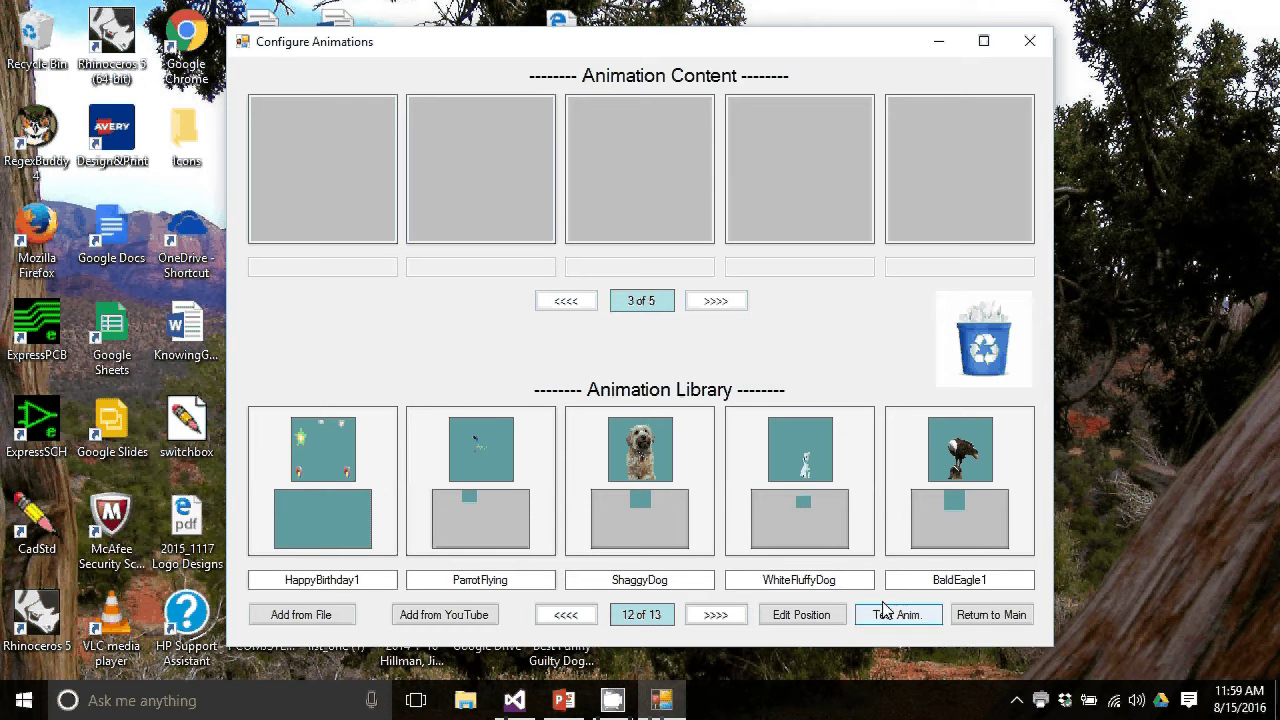
Play a test of the ShaggyDog animation from the library and close the preview
left_click(697, 458)
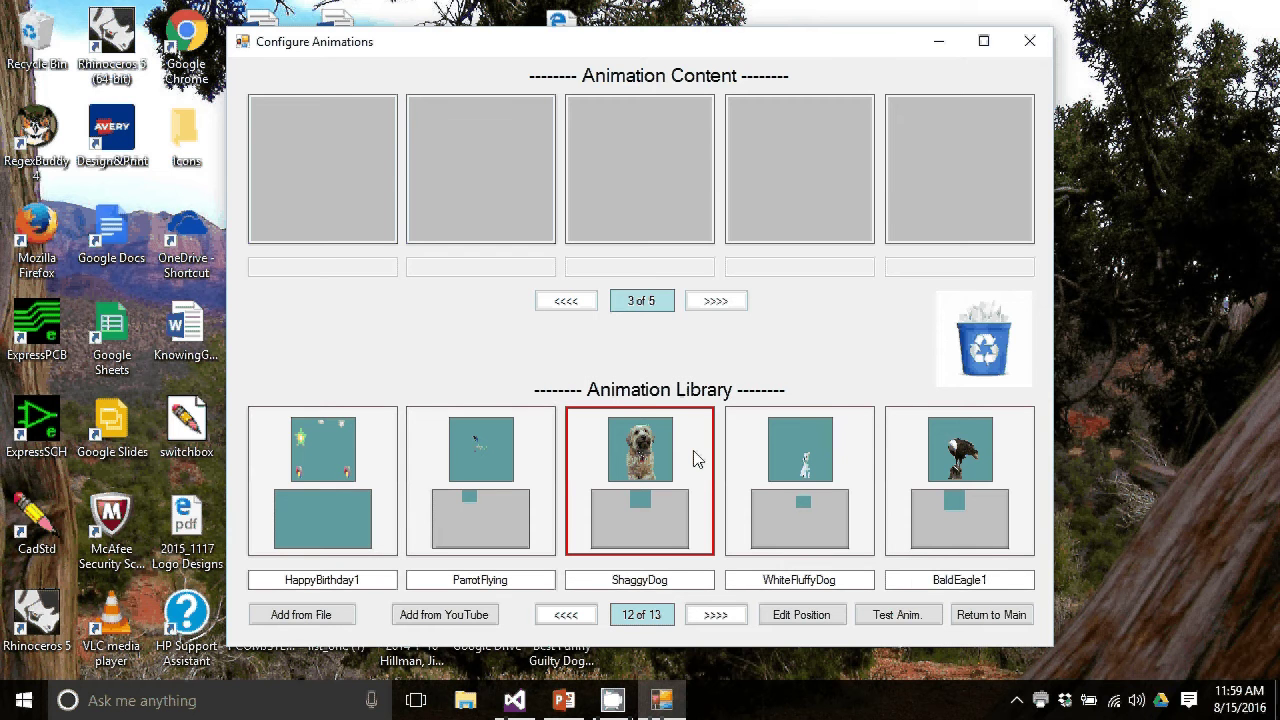
left_click(897, 615)
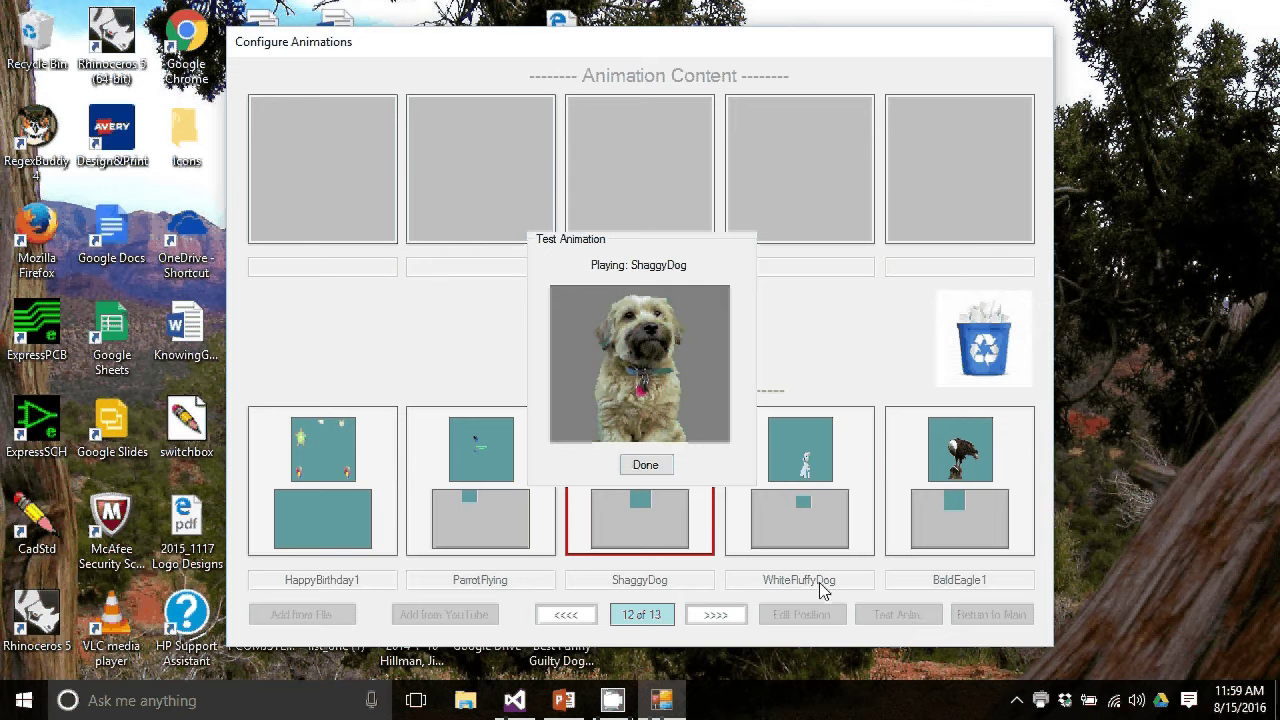
left_click(646, 466)
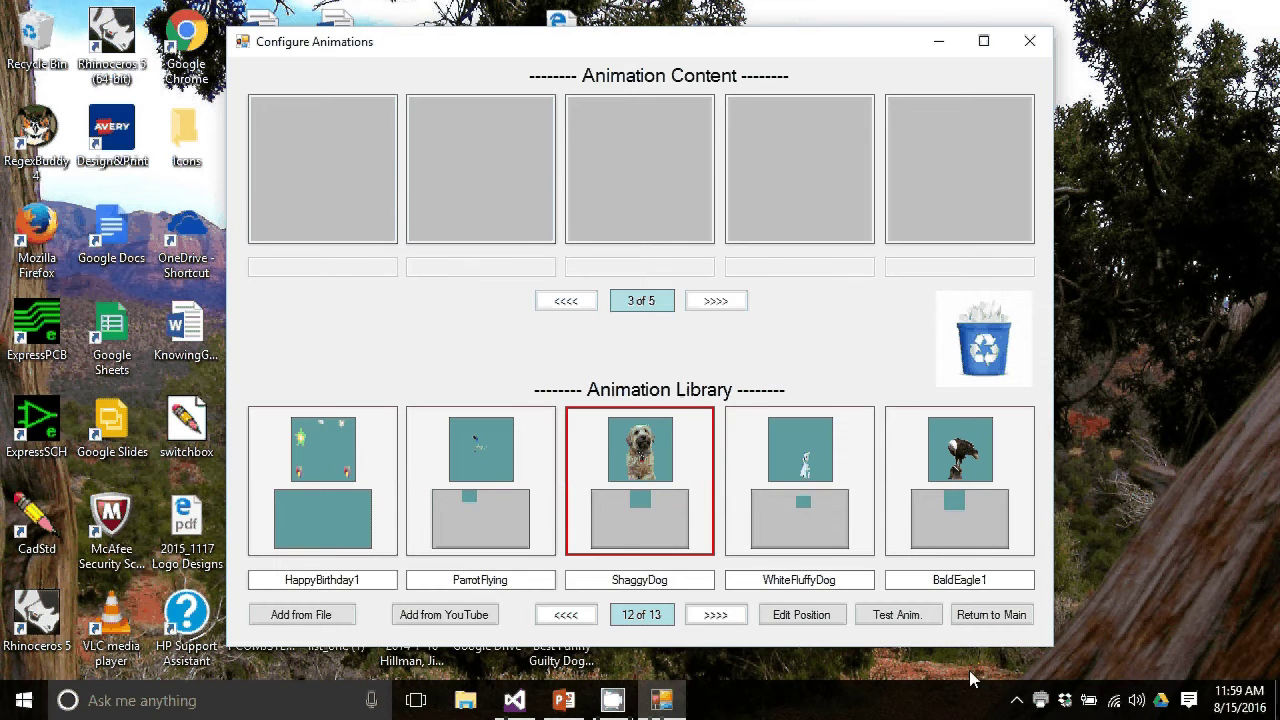
Enlarge the ShaggyDog animation to about 23% wide by 36% high and submit it to both library and content
left_click(812, 617)
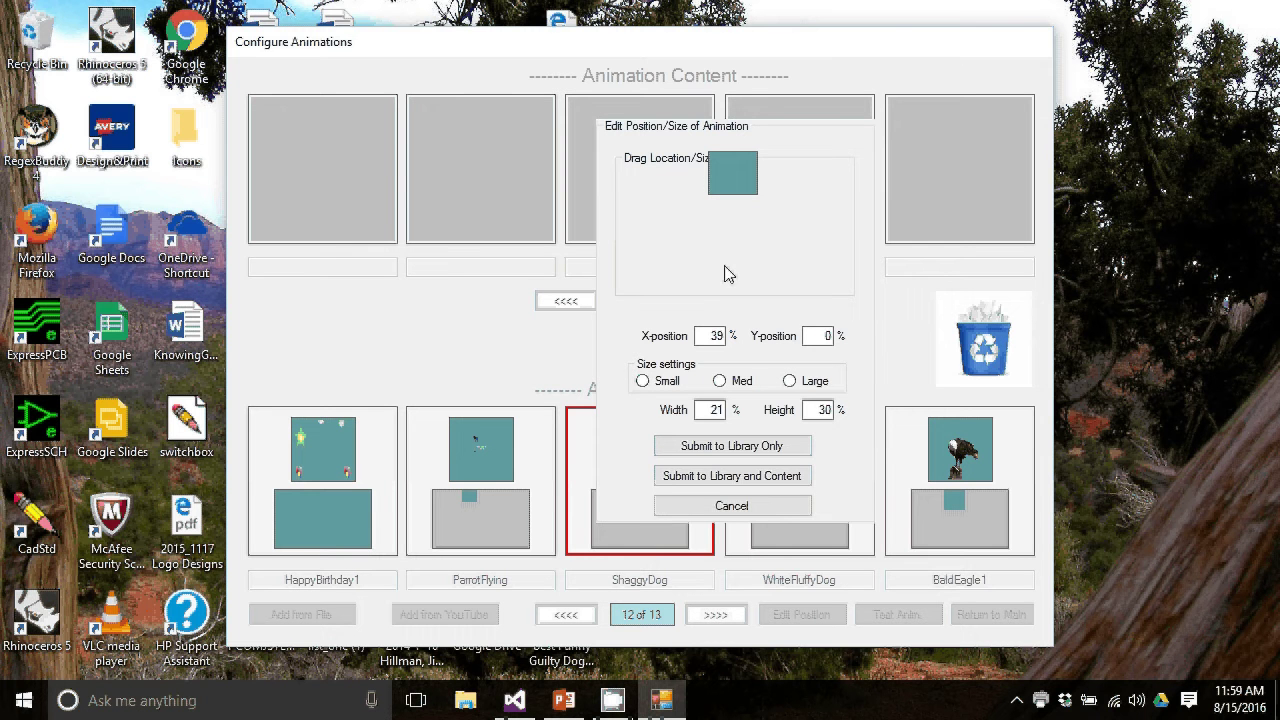
left_click(749, 189)
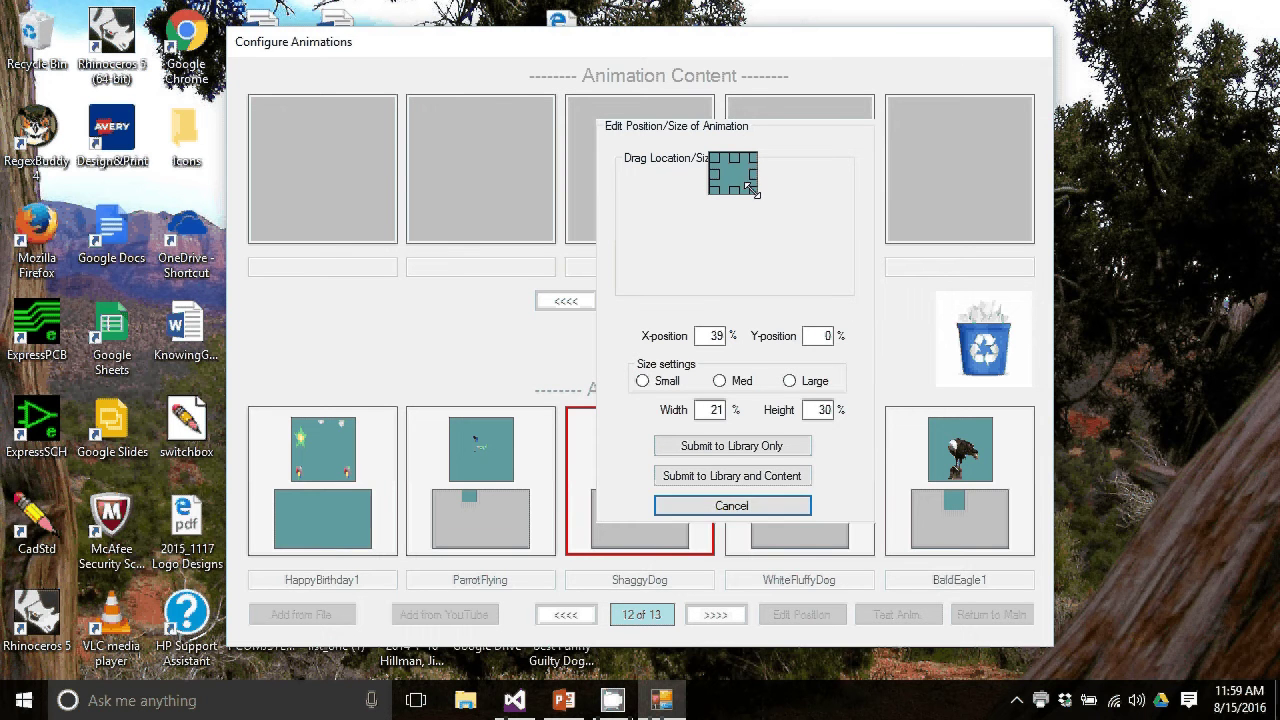
left_click_drag(753, 191, 755, 196)
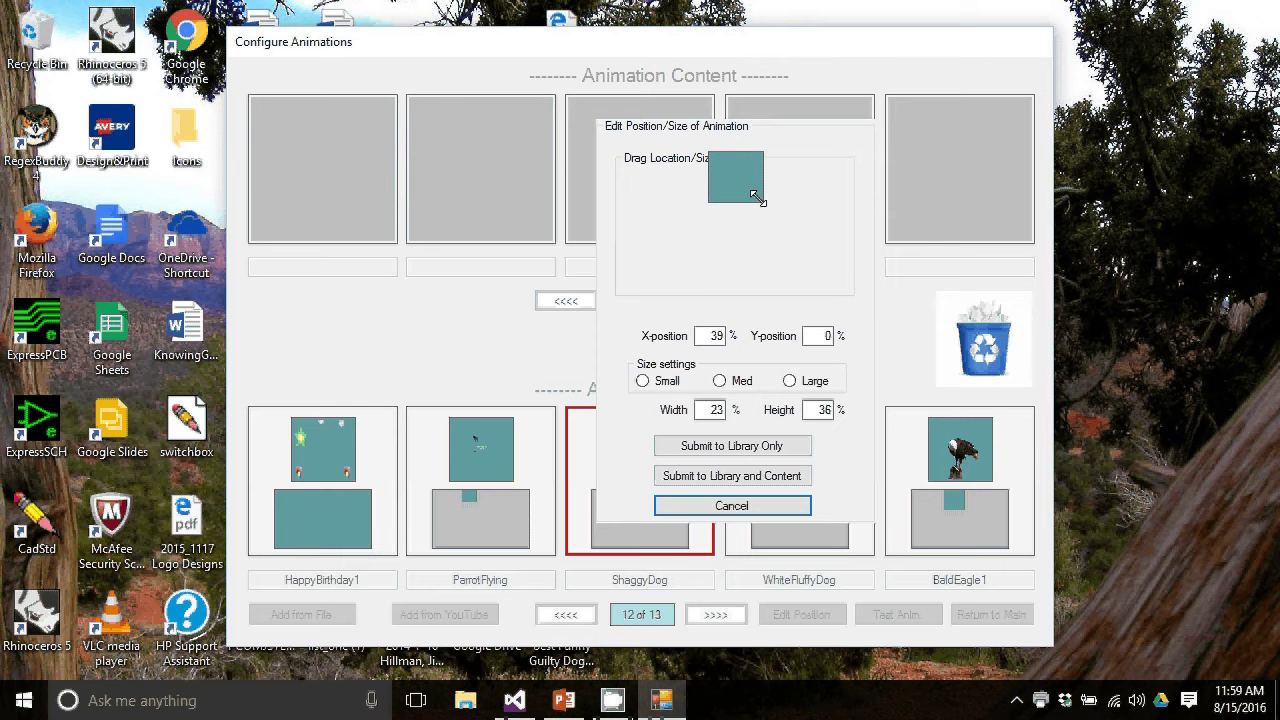
left_click(733, 478)
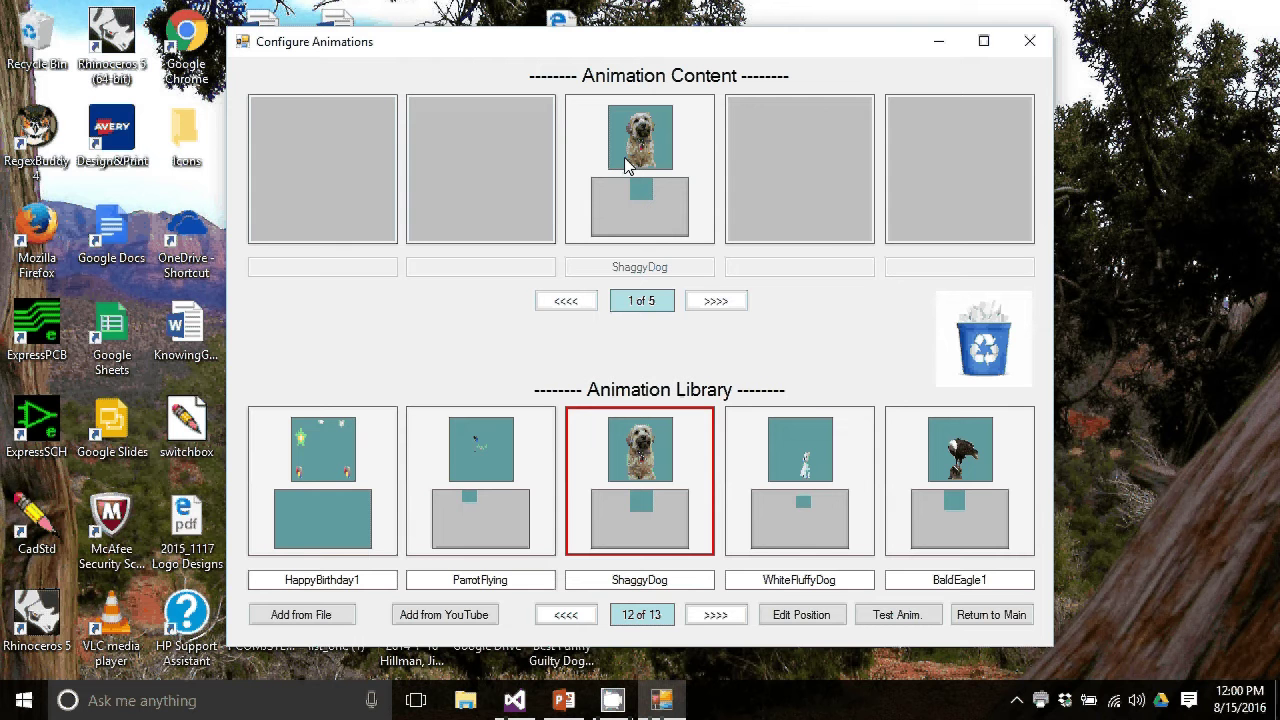
Add WhiteFluffyDog and BaldEagle1 to the animation content and reorder the content as ShaggyDog, BaldEagle1, WhiteFluffyDog
left_click_drag(816, 414, 857, 212)
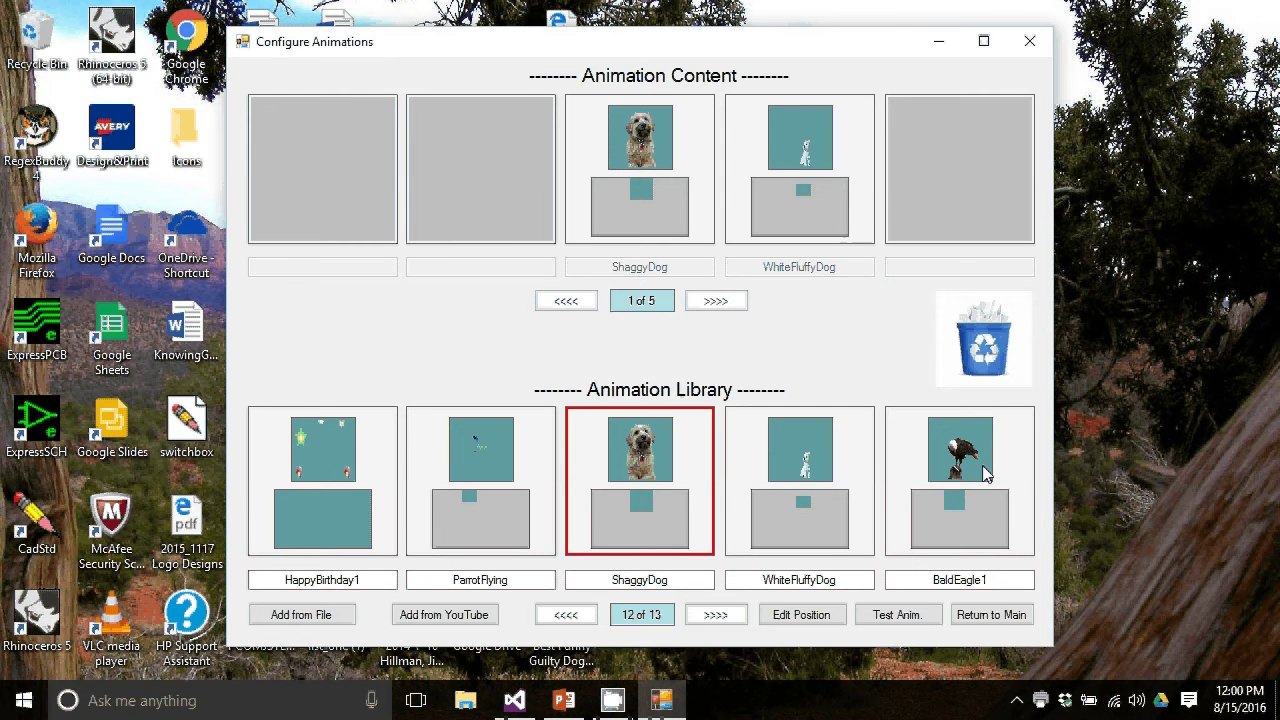
left_click_drag(985, 474, 976, 165)
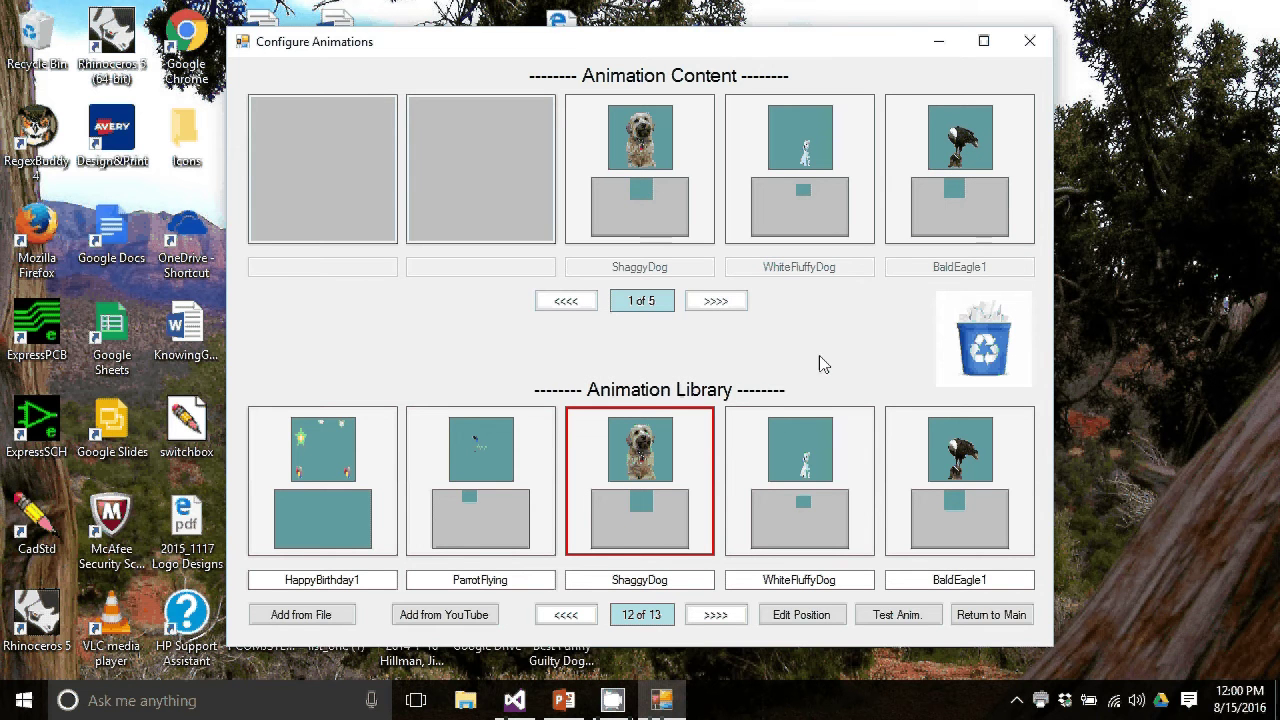
left_click_drag(618, 164, 780, 153)
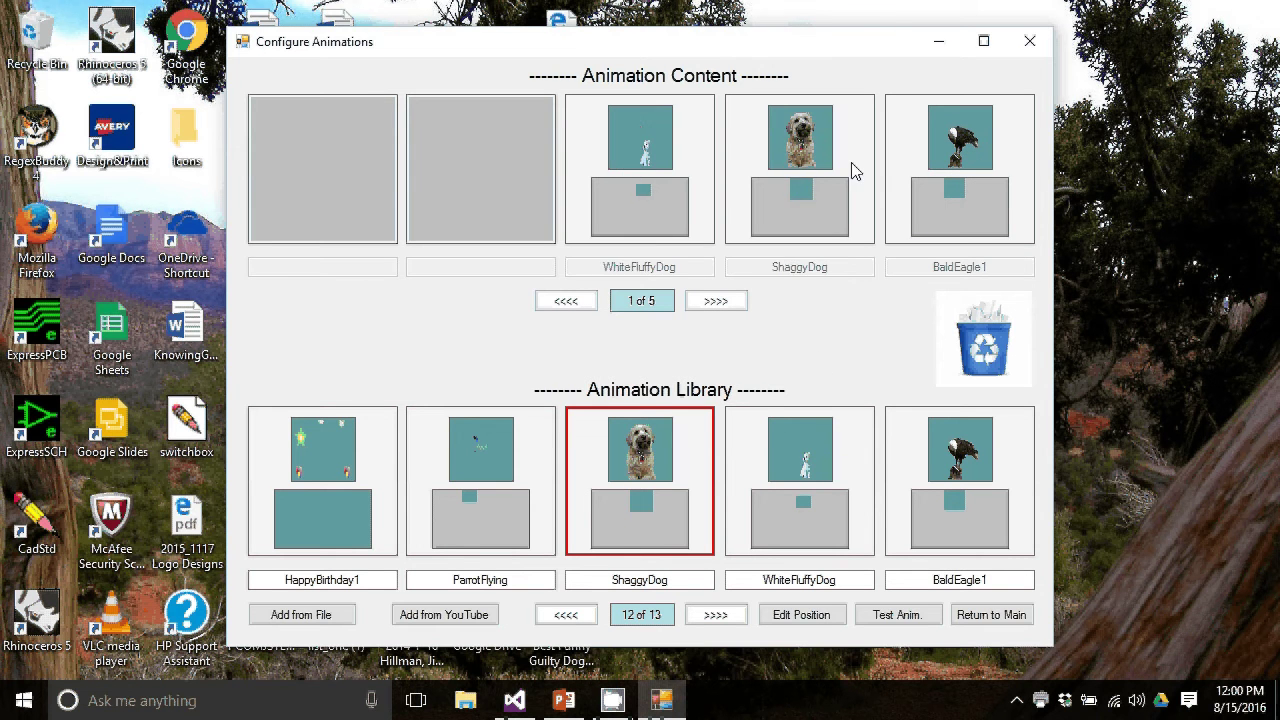
left_click_drag(631, 165, 941, 163)
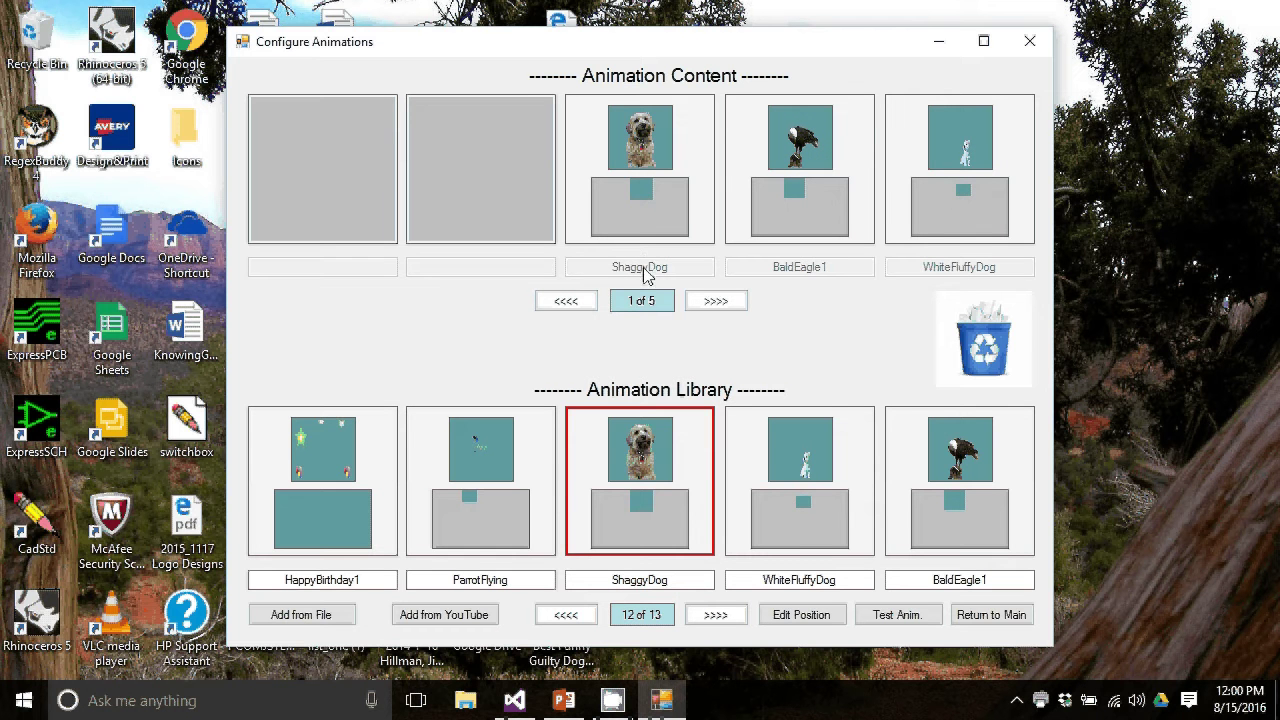
Delete WhiteFluffyDog and BaldEagle1 from the animation content
left_click_drag(952, 175, 999, 364)
left_click_drag(803, 167, 985, 343)
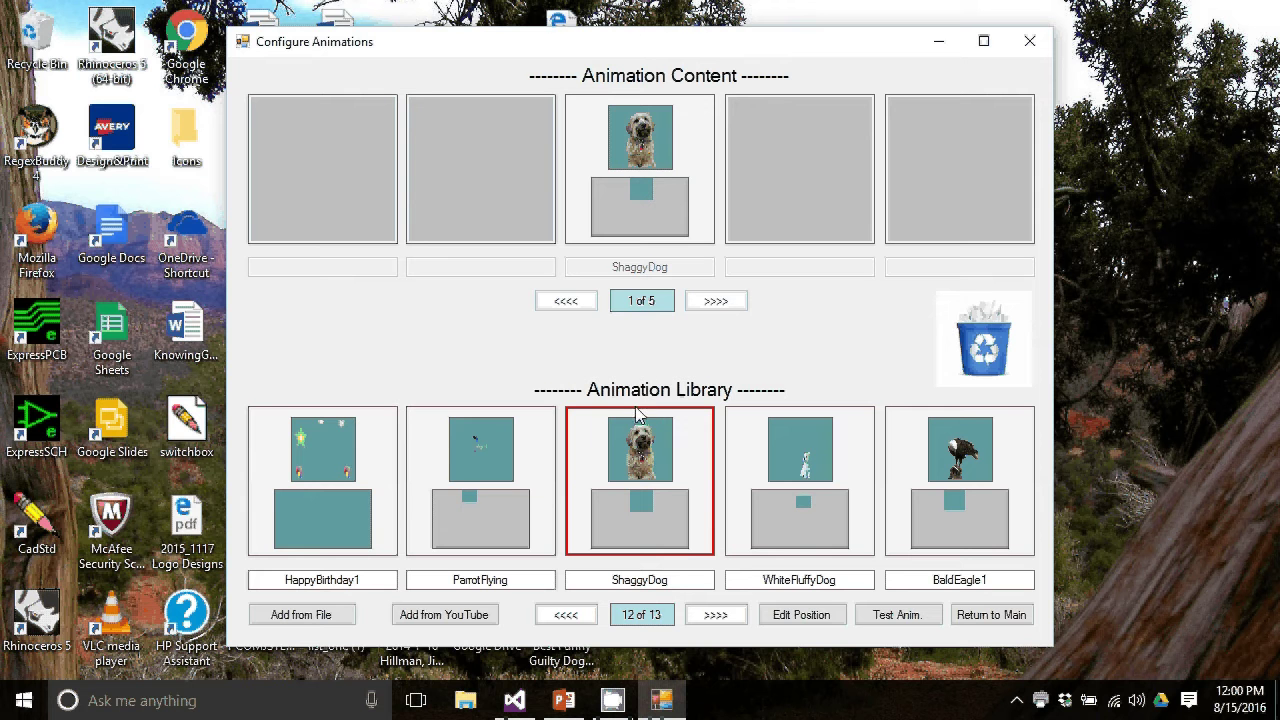
Start adding an animation from file and load the green/blue screen video Dog_on_Green_Screen_-_Keyed
left_click(305, 619)
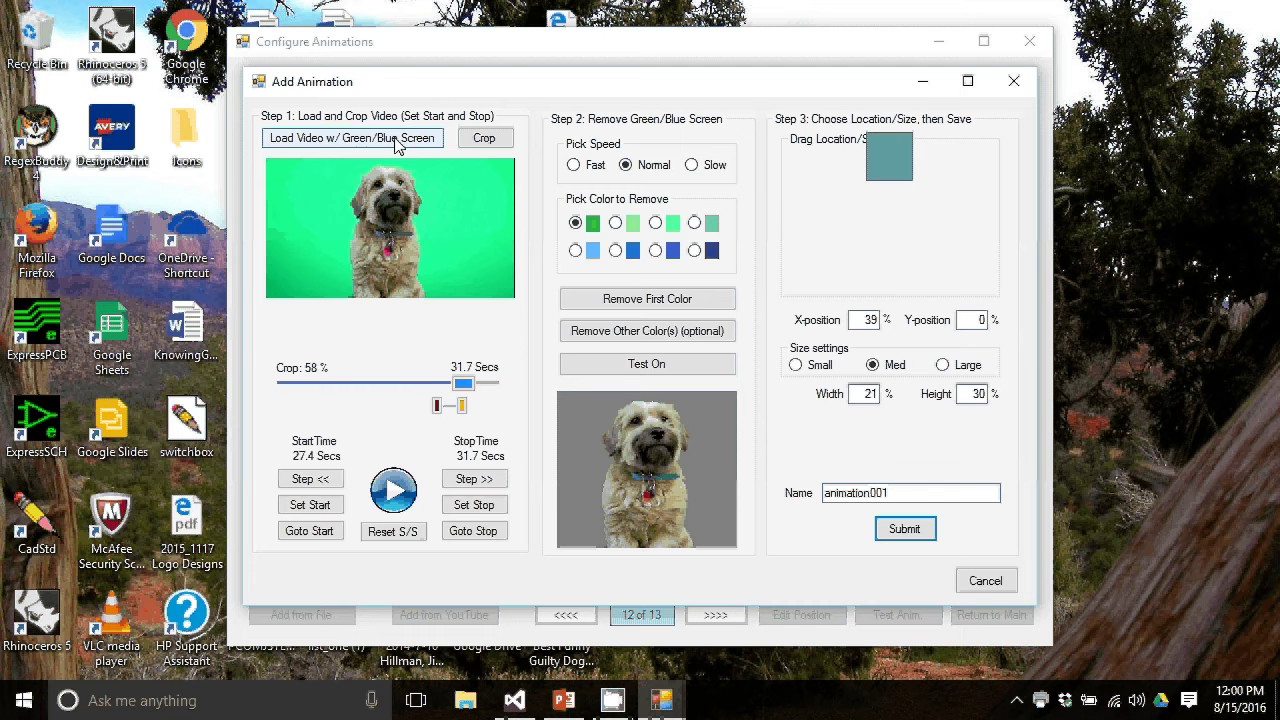
left_click(363, 140)
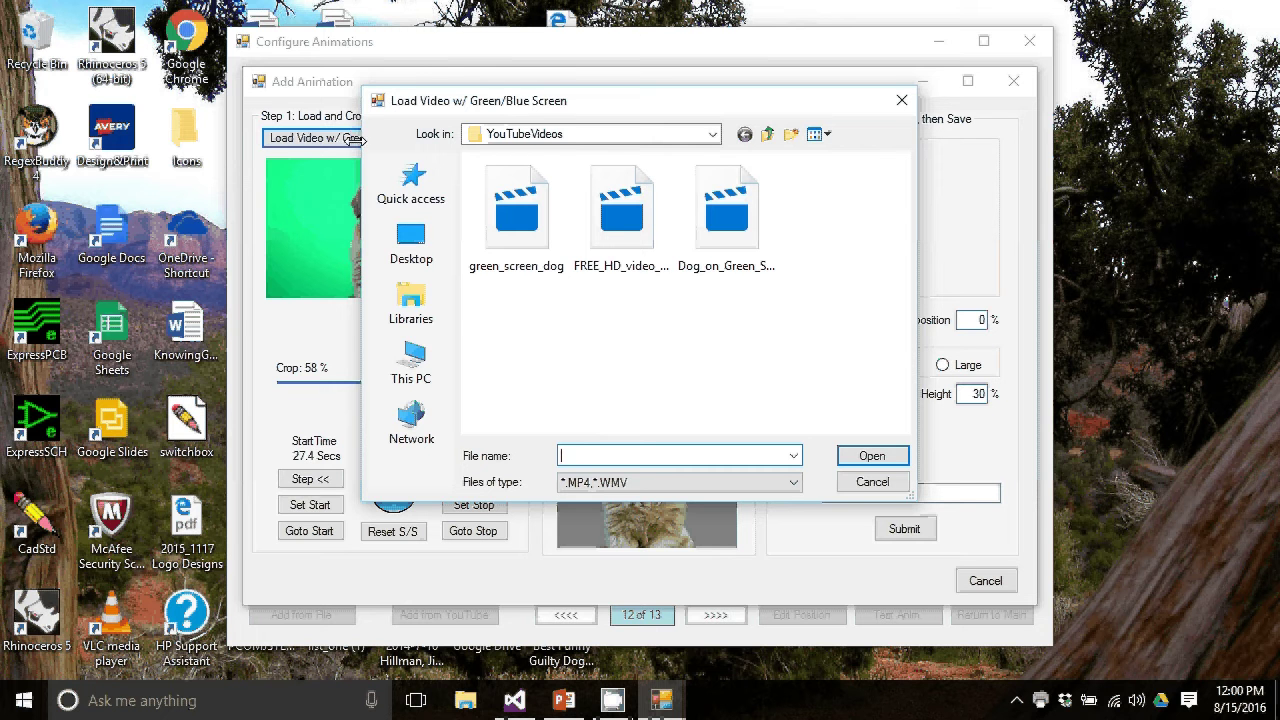
left_click(715, 225)
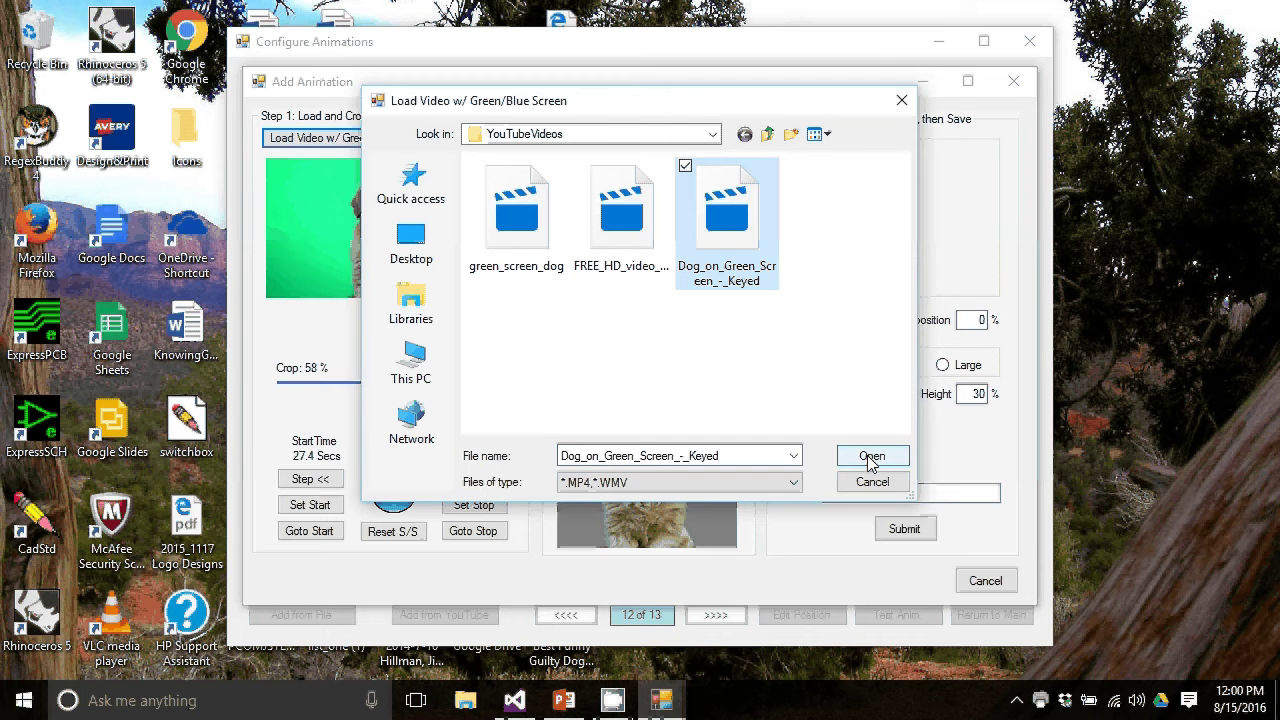
left_click(871, 458)
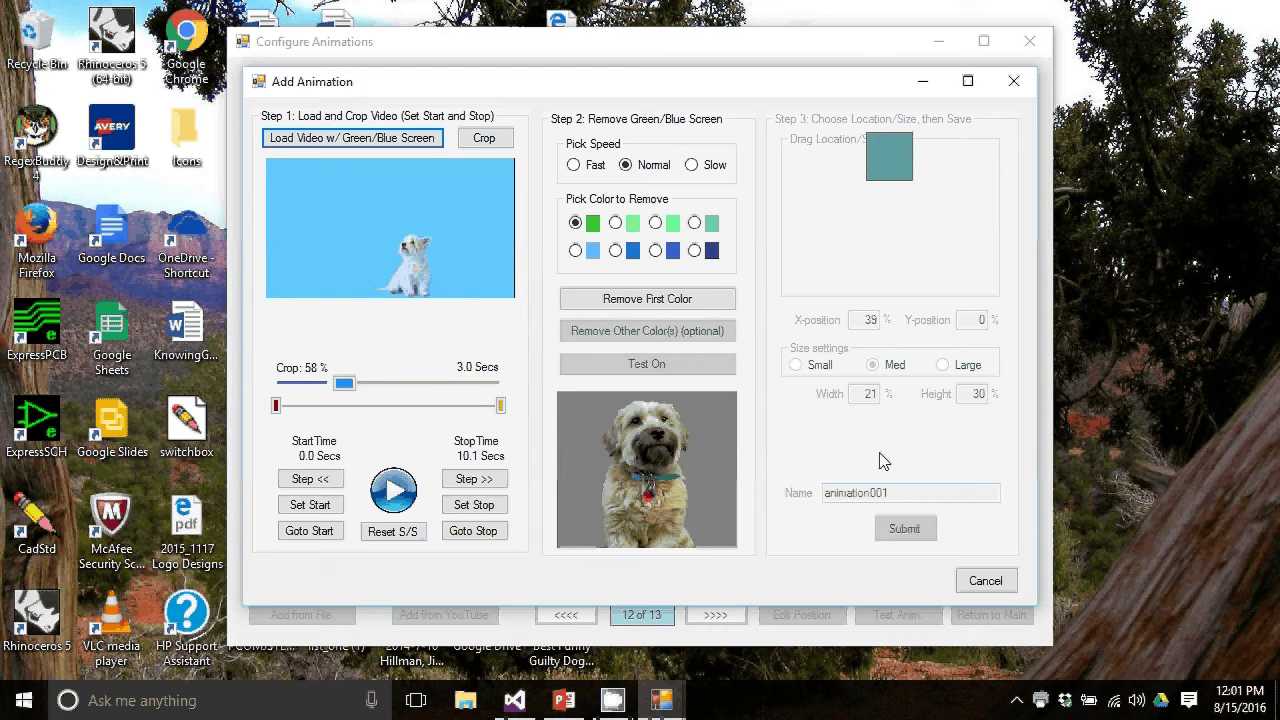
Load the video green_screen_dog in place of the current one, and cancel adding the animation
left_click(393, 146)
left_click(490, 205)
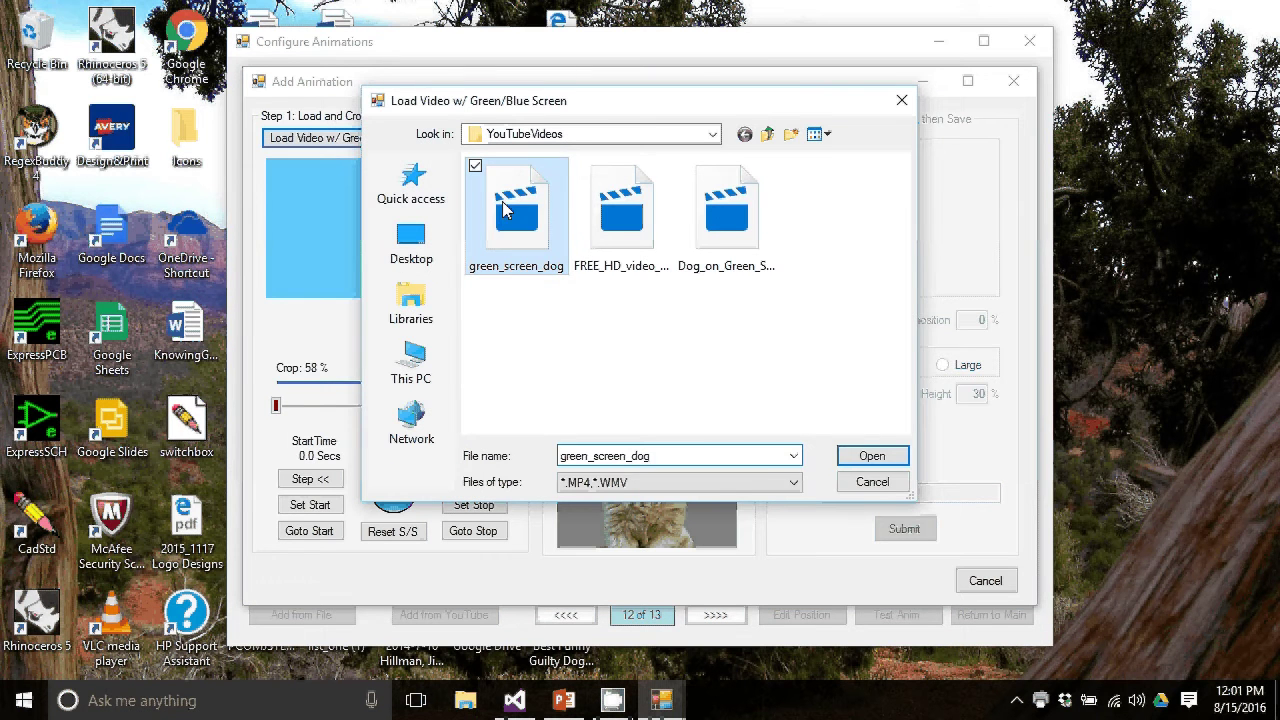
left_click(871, 456)
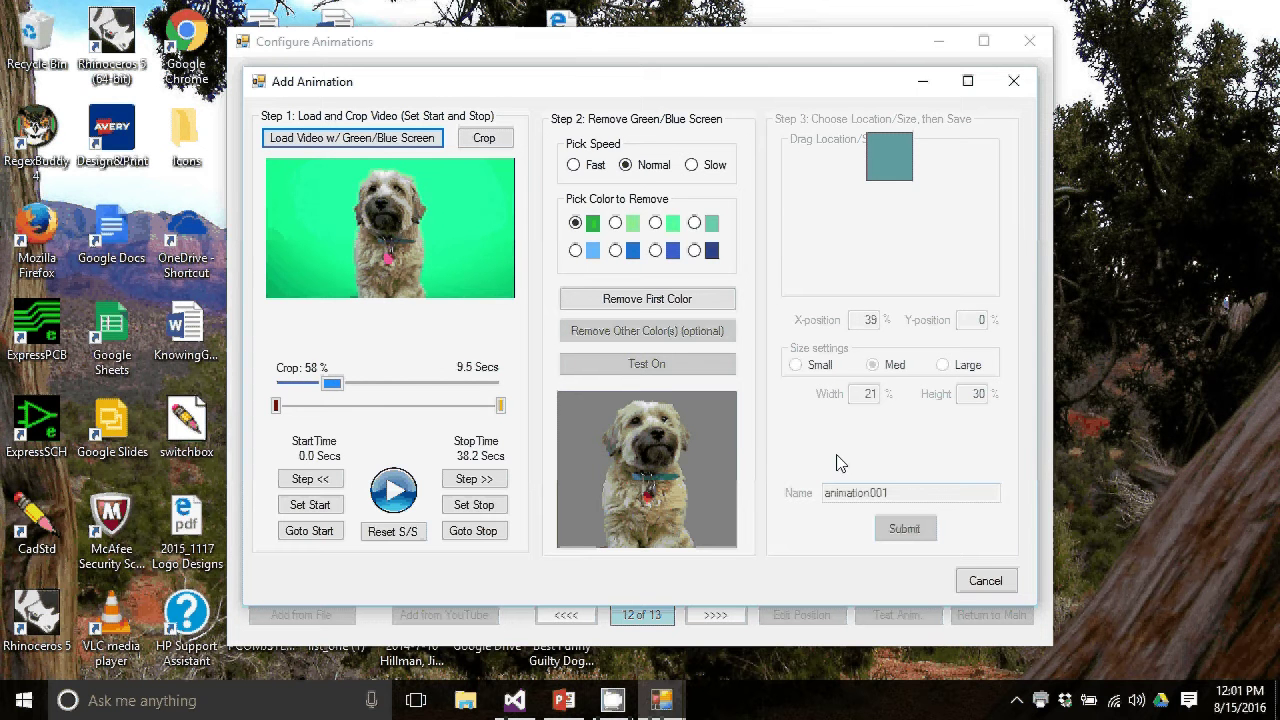
left_click(985, 581)
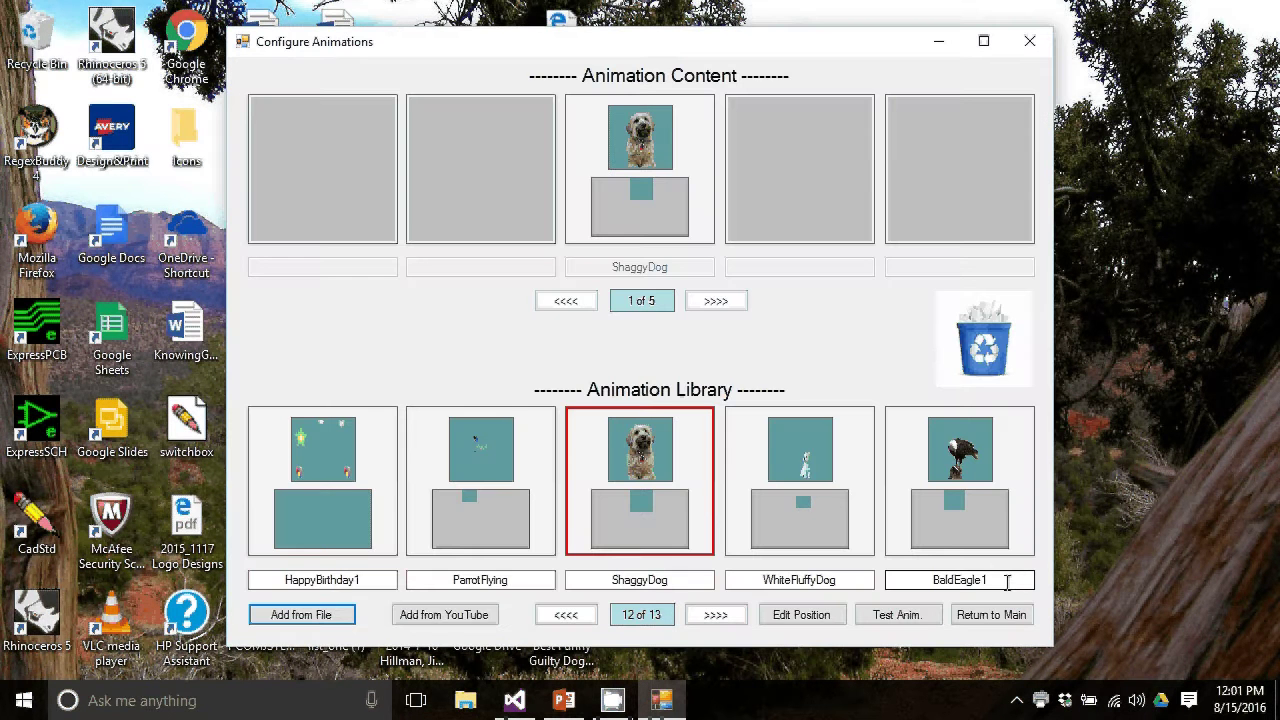